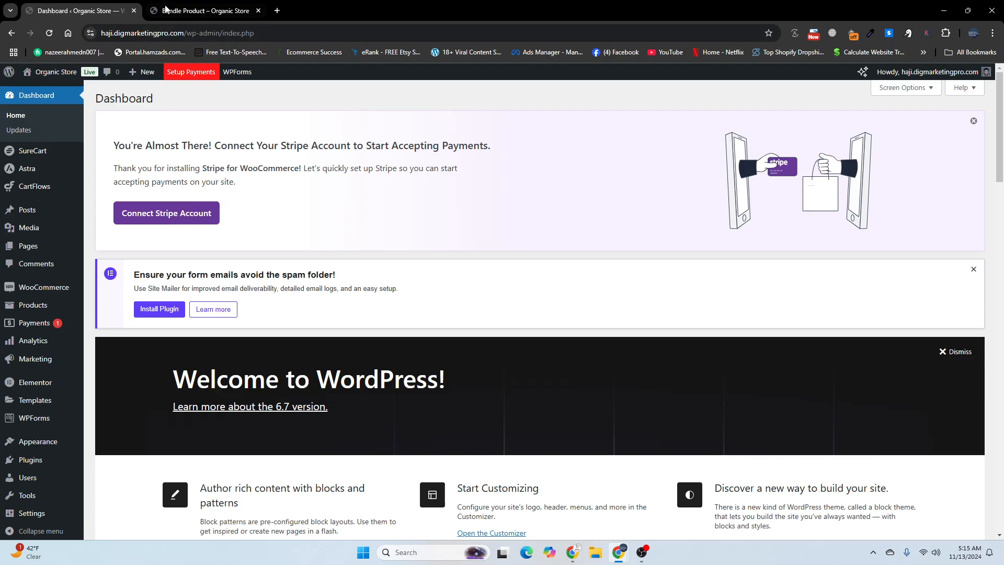
Step: Review the Bundle Product storefront page and try a quantity of 7 for the Dark Brown Jeans
{"action": "left_click", "coordinate": [205, 11]}
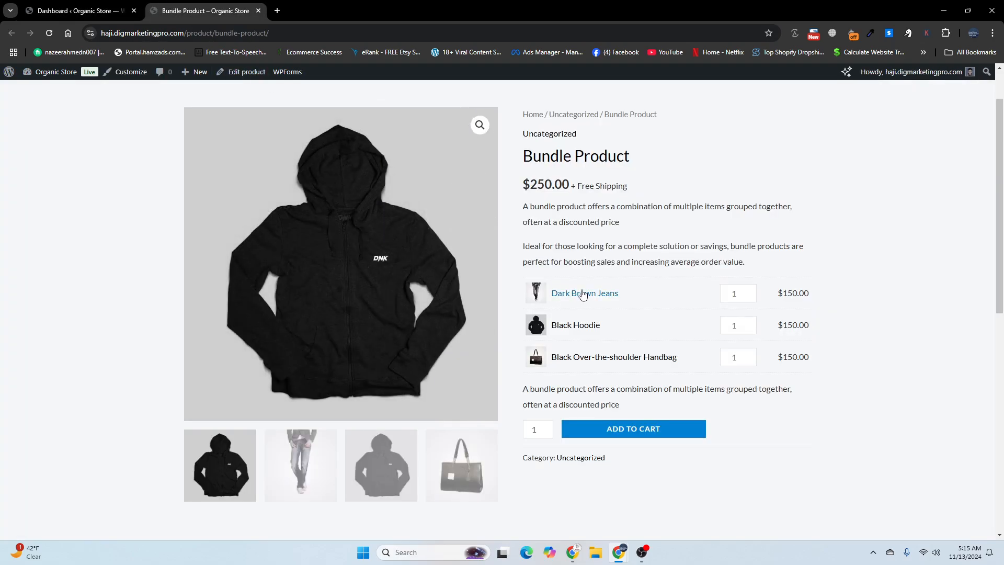
{"action": "scroll", "coordinate": [575, 322], "scroll_direction": "up", "scroll_amount": 1}
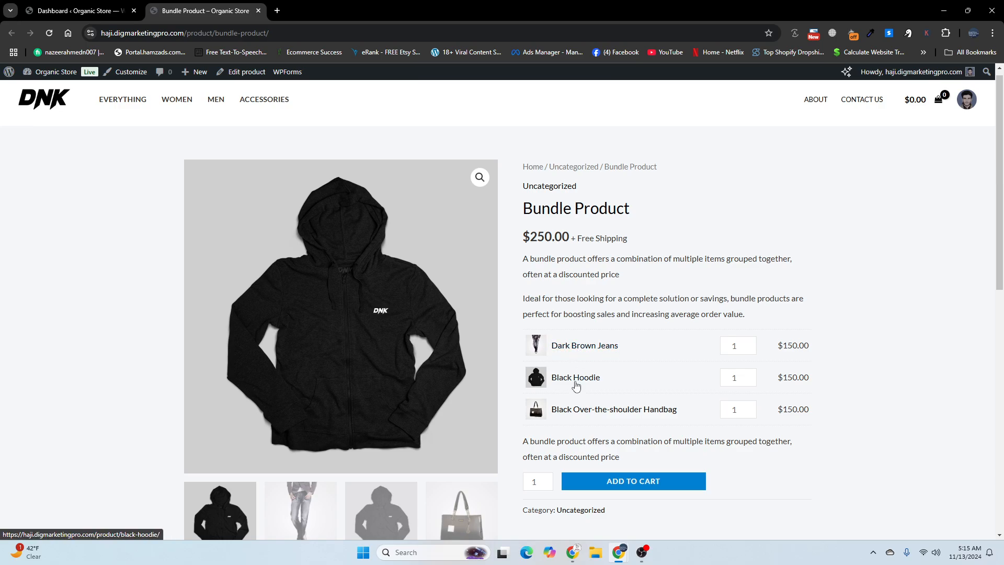
{"action": "left_click", "coordinate": [750, 343]}
{"action": "left_click", "coordinate": [750, 343]}
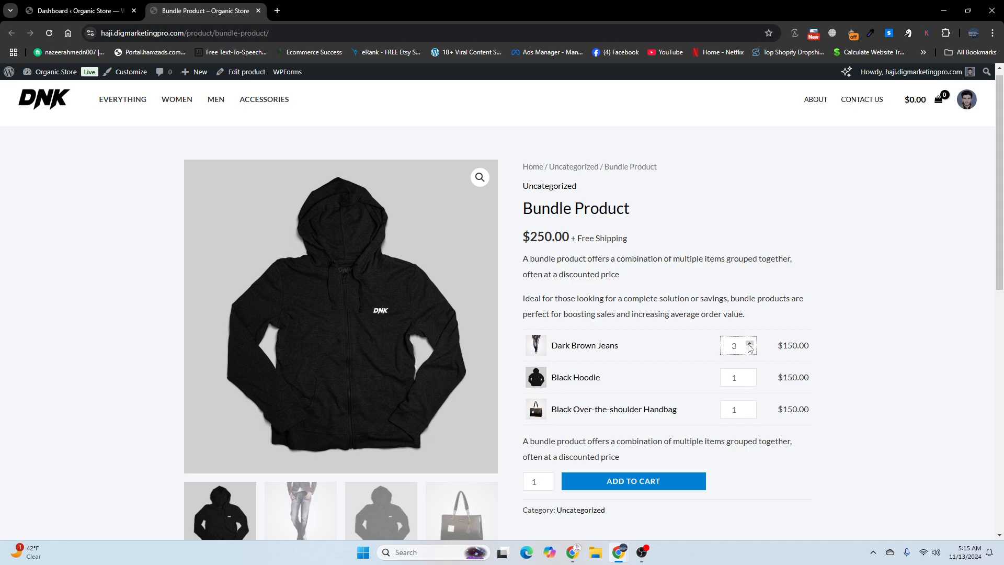
{"action": "left_click", "coordinate": [750, 343]}
{"action": "scroll", "coordinate": [745, 347], "scroll_direction": "down", "scroll_amount": 1}
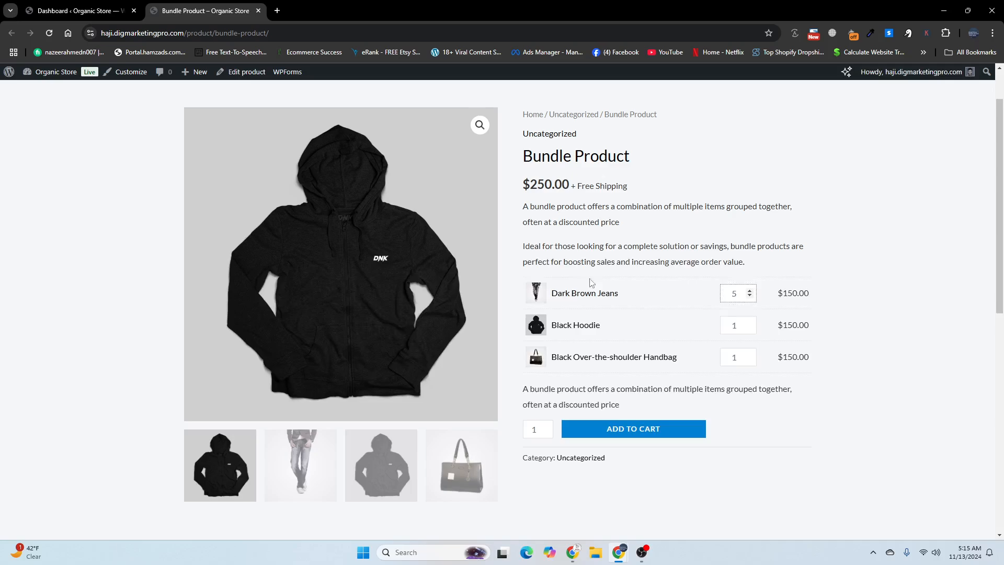
{"action": "left_click", "coordinate": [750, 293]}
{"action": "scroll", "coordinate": [586, 358], "scroll_direction": "down", "scroll_amount": 1}
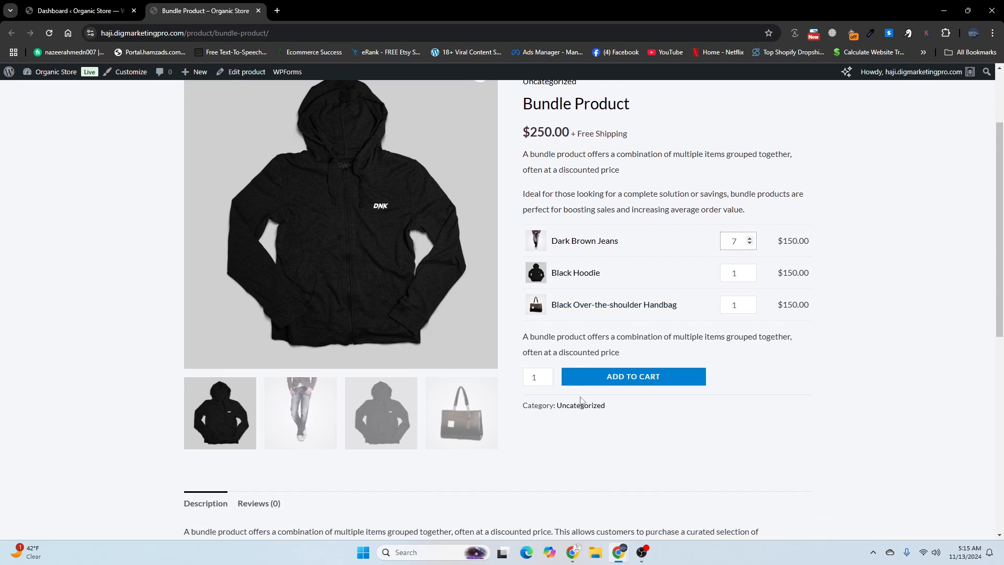
{"action": "scroll", "coordinate": [570, 272], "scroll_direction": "up", "scroll_amount": 1}
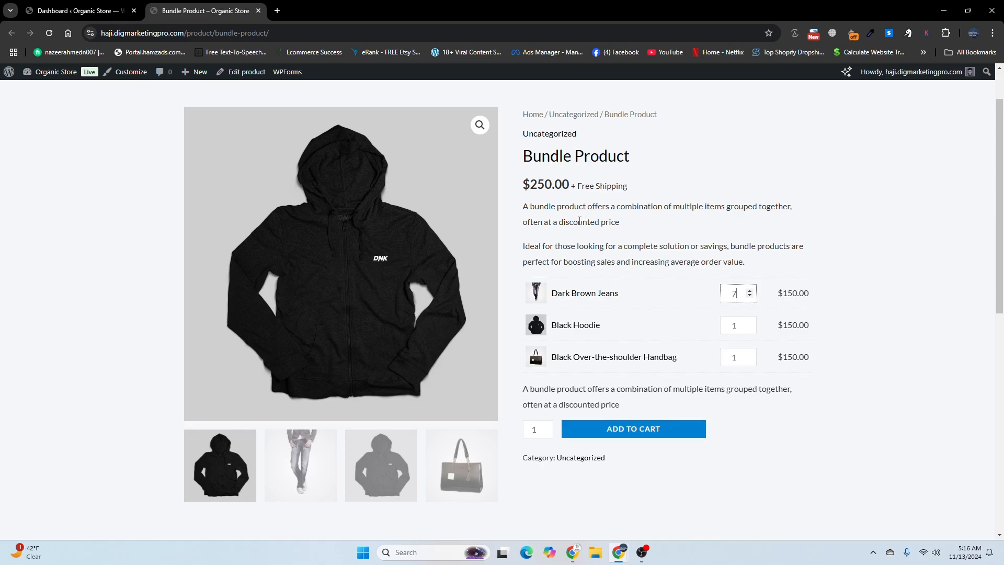
Step: Open the page for adding new WordPress plugins and search for "product bundles"
{"action": "left_click", "coordinate": [99, 6]}
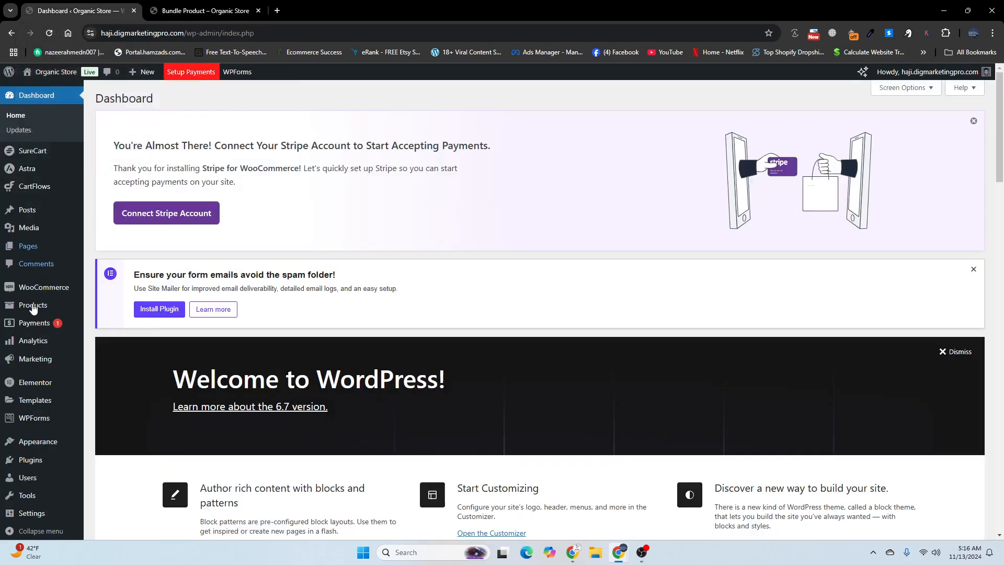
{"action": "mouse_move", "coordinate": [49, 465]}
{"action": "left_click", "coordinate": [110, 478]}
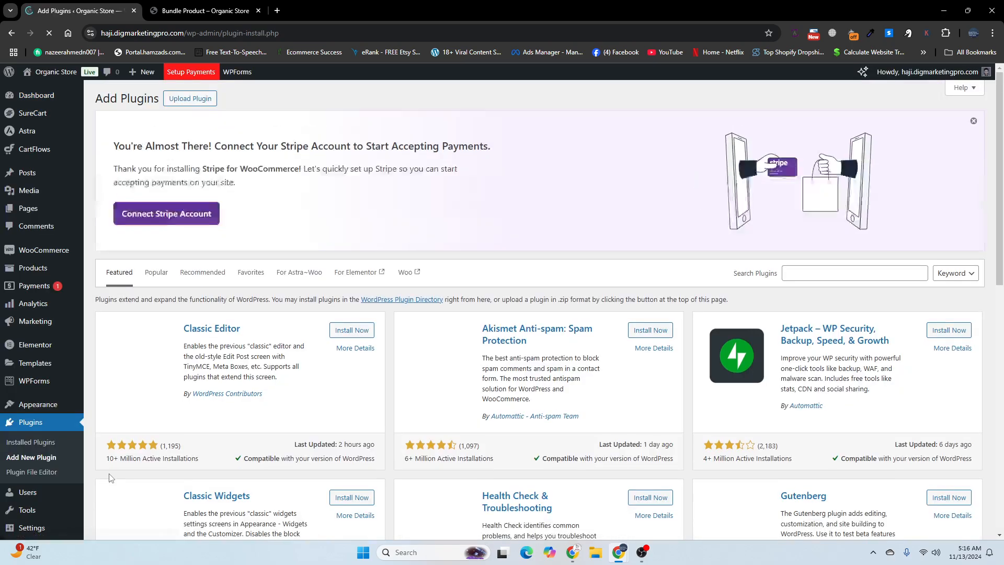
{"action": "left_click", "coordinate": [829, 277]}
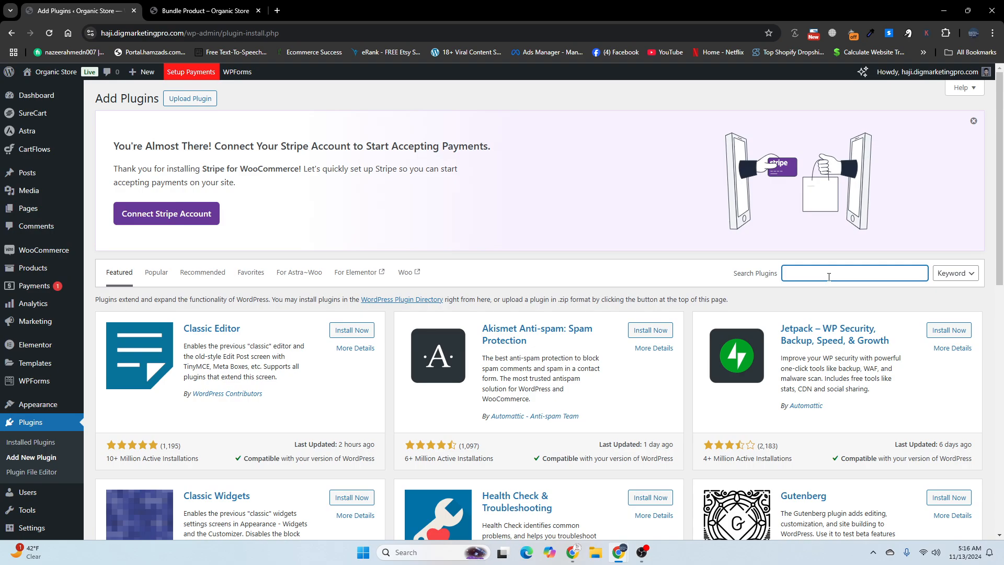
{"action": "type", "text": "product bundles"}
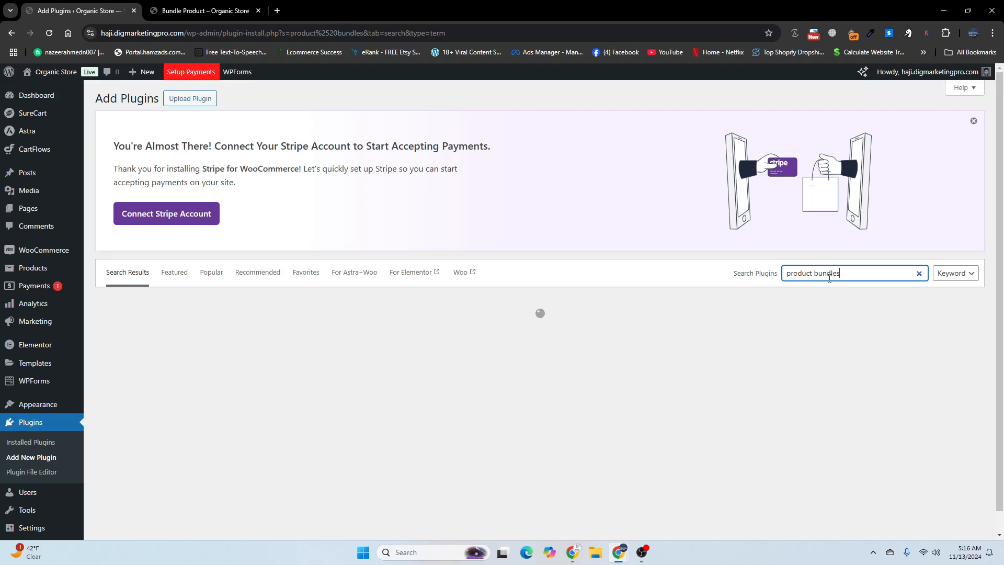
Step: Install and activate WPC Product Bundles for WooCommerce, and close the Bundle Product storefront tab
{"action": "left_click", "coordinate": [212, 12]}
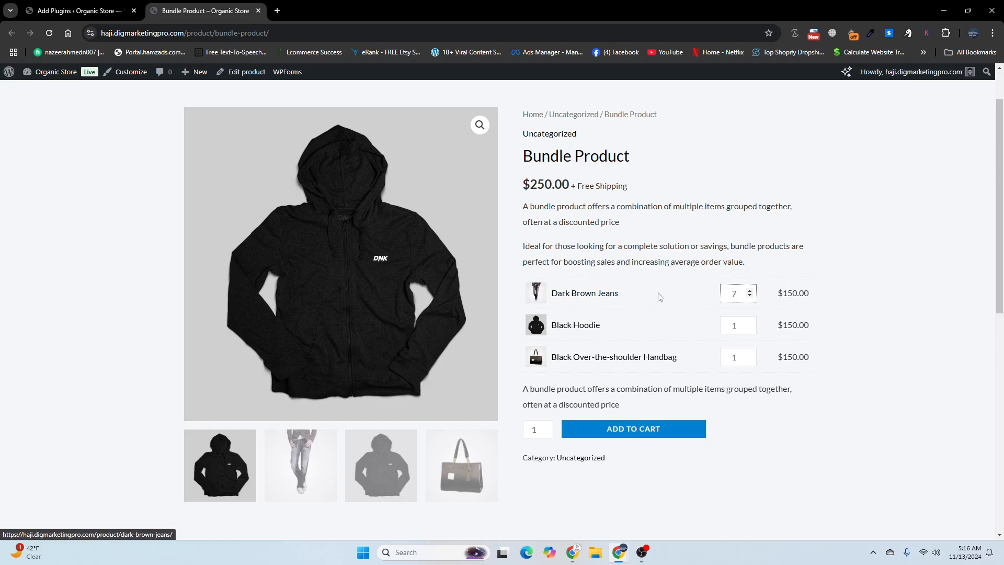
{"action": "left_click", "coordinate": [55, 12]}
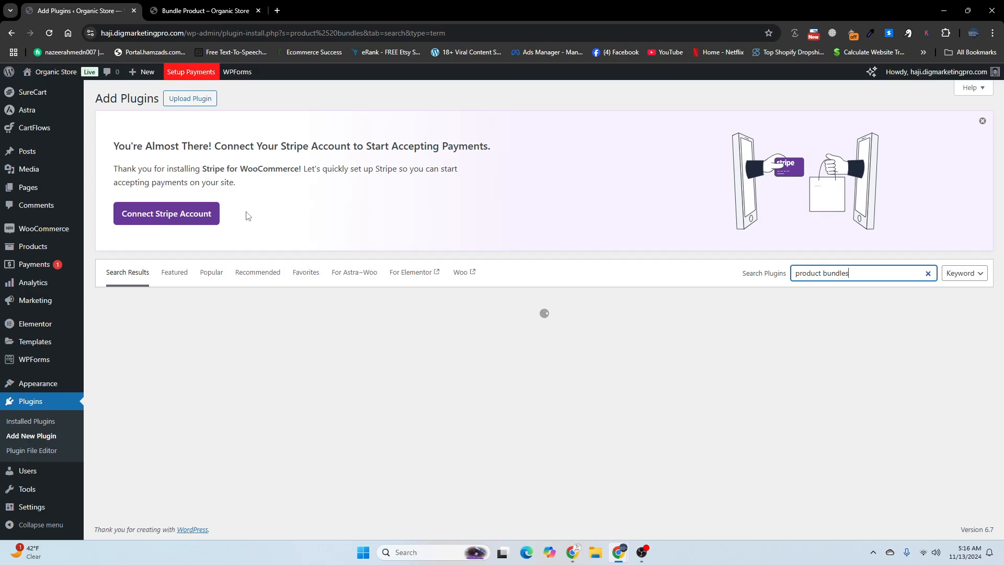
{"action": "scroll", "coordinate": [253, 307], "scroll_direction": "down", "scroll_amount": 1}
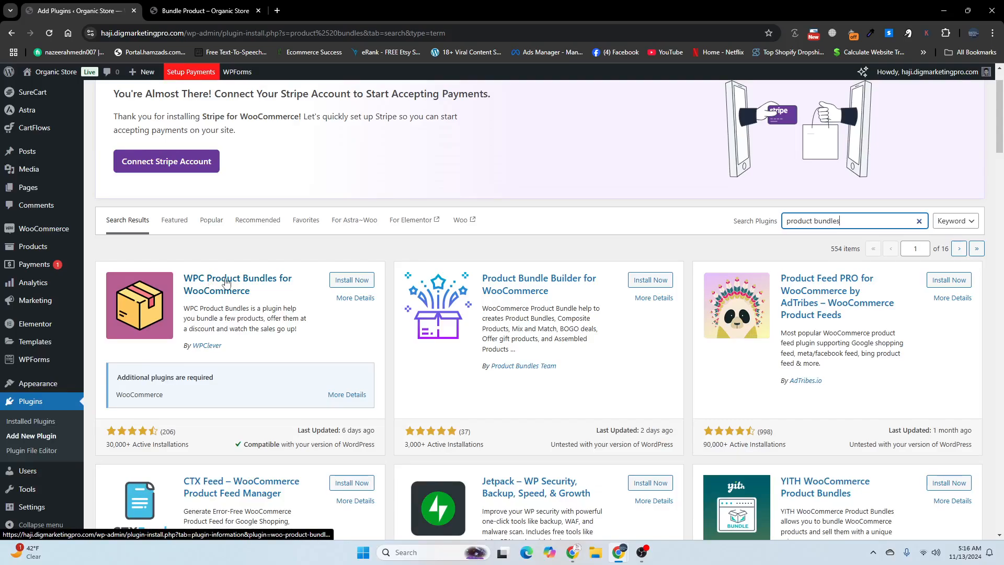
{"action": "left_click", "coordinate": [352, 280]}
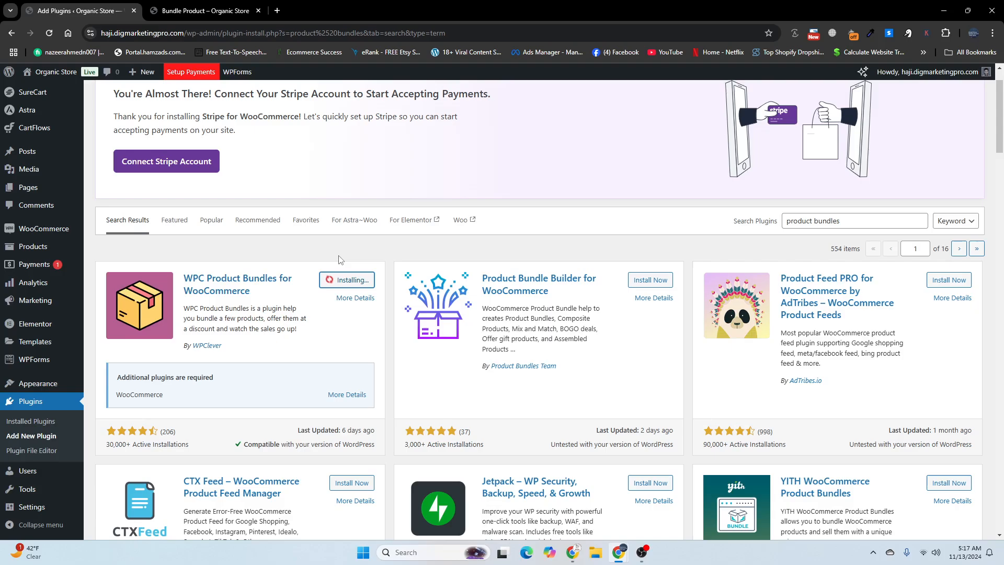
{"action": "left_click", "coordinate": [342, 285]}
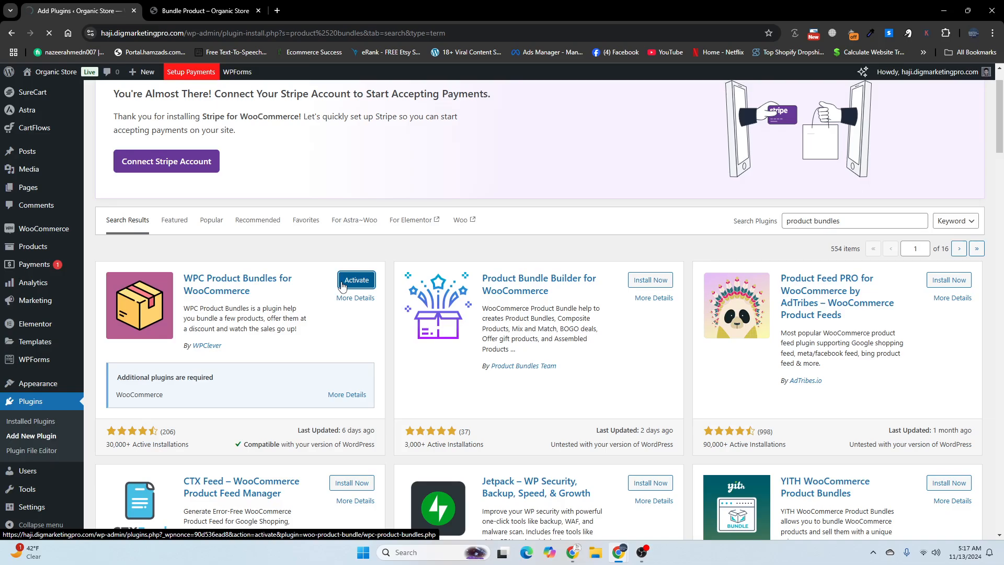
{"action": "left_click", "coordinate": [209, 11]}
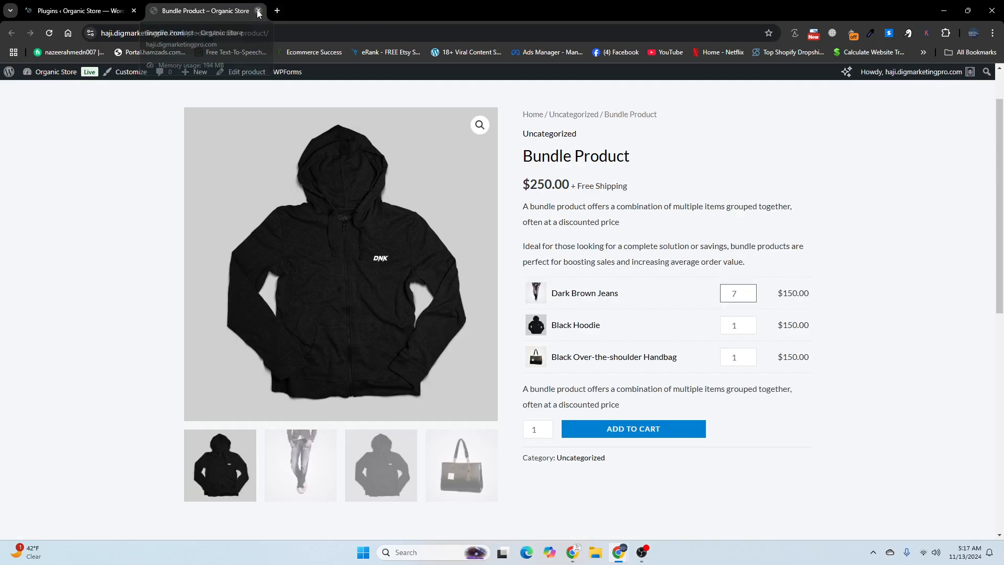
{"action": "left_click", "coordinate": [258, 11]}
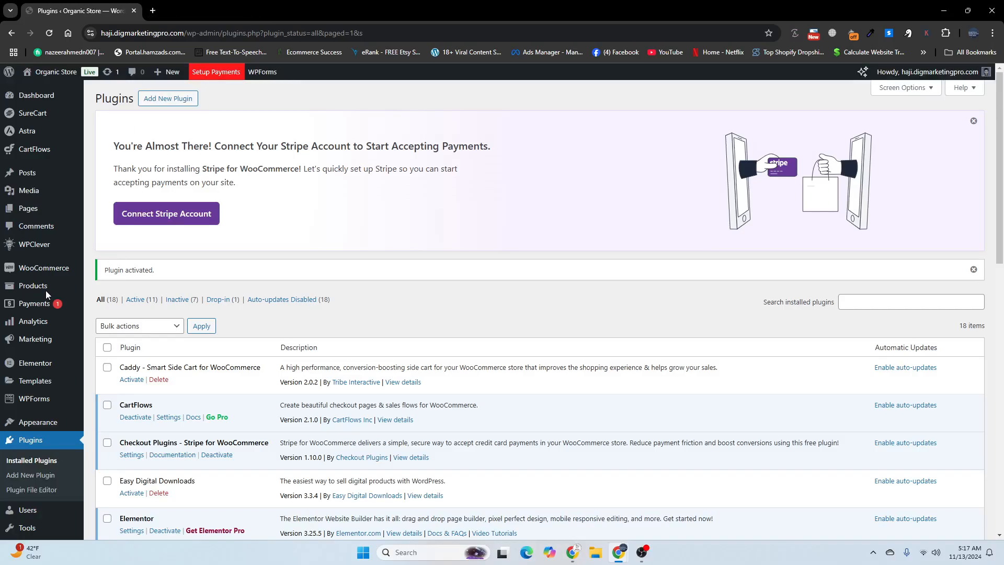
Step: Go to the store's product list and open the form for adding a new product in a separate browser tab
{"action": "mouse_move", "coordinate": [33, 340]}
{"action": "scroll", "coordinate": [33, 340], "scroll_direction": "down", "scroll_amount": 1}
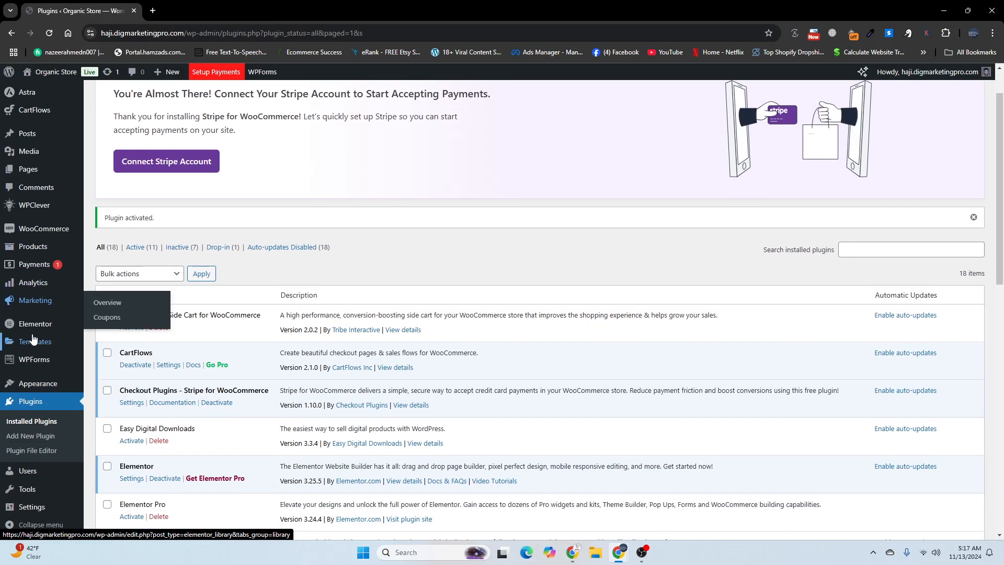
{"action": "left_click", "coordinate": [33, 250]}
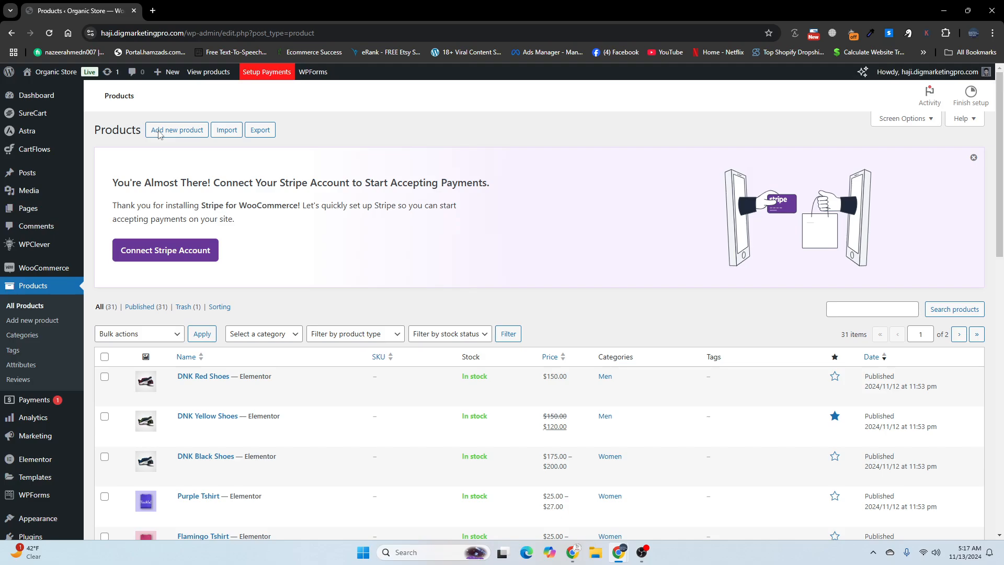
{"action": "right_click", "coordinate": [159, 134]}
{"action": "left_click", "coordinate": [176, 141]}
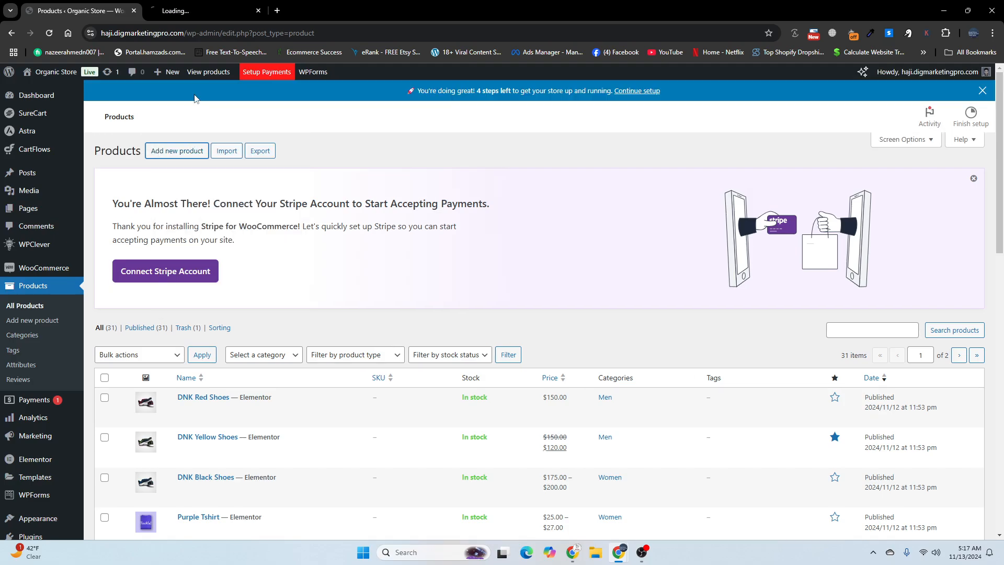
{"action": "left_click", "coordinate": [189, 11]}
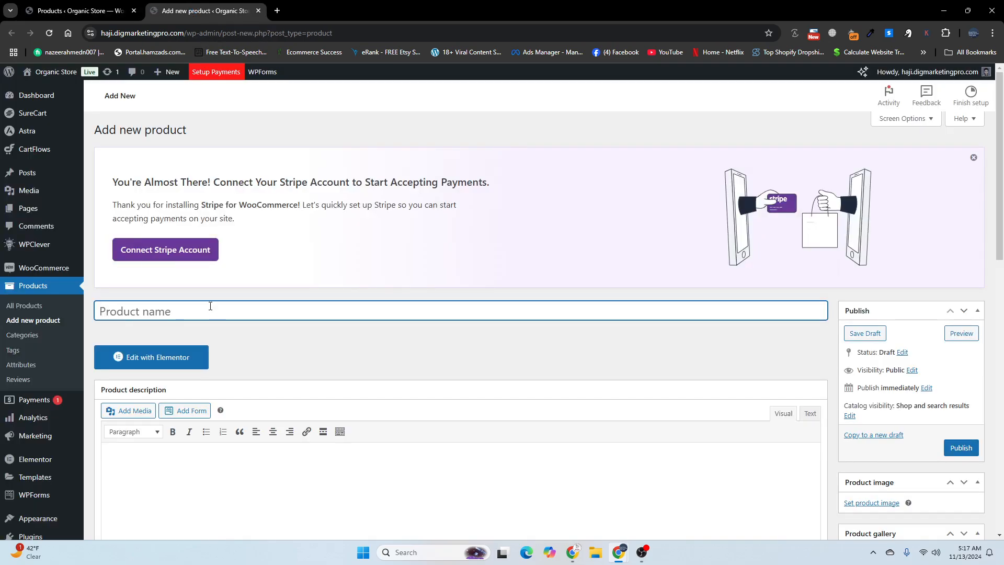
Step: Name the new product "Bundle Product"
{"action": "left_click", "coordinate": [204, 326]}
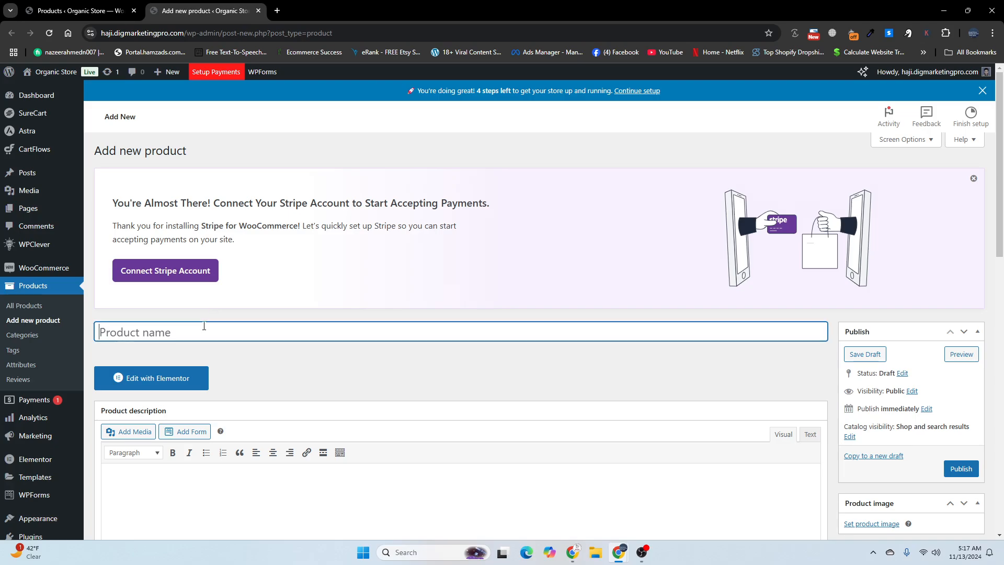
{"action": "type", "text": "Bu"}
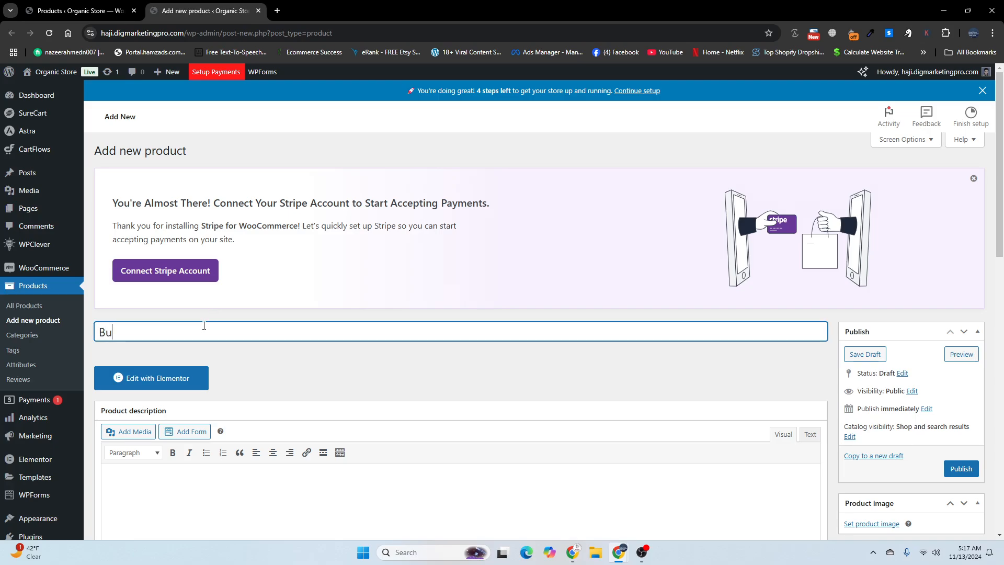
{"action": "type", "text": "ndle Product"}
Step: Paste the copied sentence about bundle products boosting sales and average order value twice into the main product description
{"action": "scroll", "coordinate": [134, 337], "scroll_direction": "down", "scroll_amount": 5}
{"action": "scroll", "coordinate": [136, 336], "scroll_direction": "up", "scroll_amount": 2}
{"action": "left_click", "coordinate": [142, 339]}
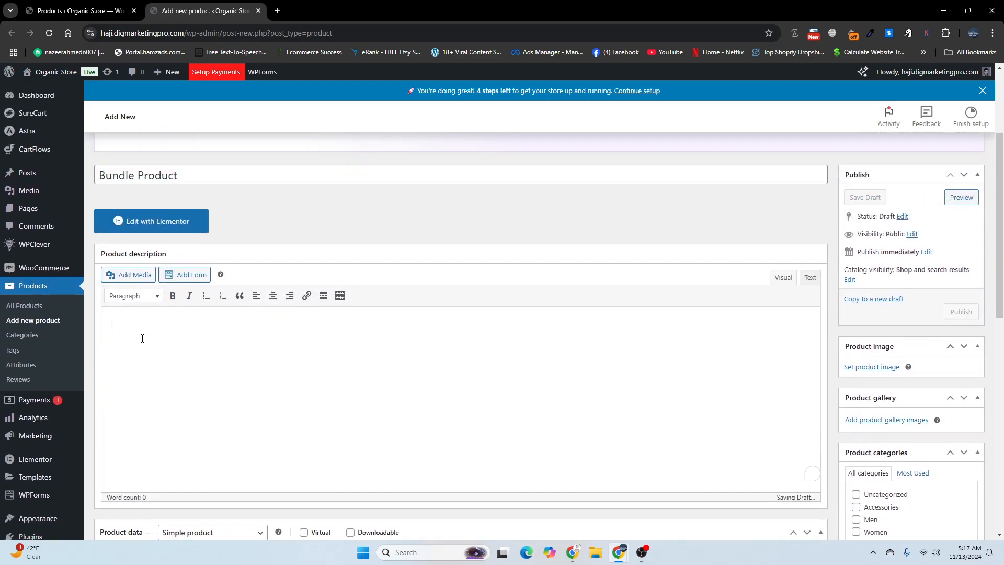
{"action": "type", "text": "Ideal for those looking for a complete solution or savings, bundle products are perfect for boosting sales and increasing average order value."}
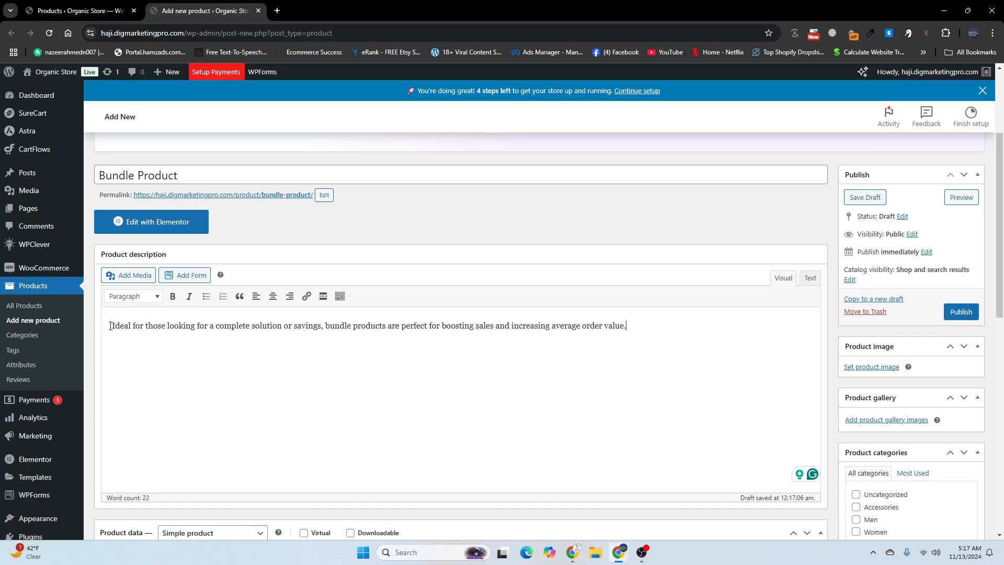
{"action": "type", "text": "Ideal for those looking for a complete solution or savings, bundle products are perfect for boosting sales and increasing average order value."}
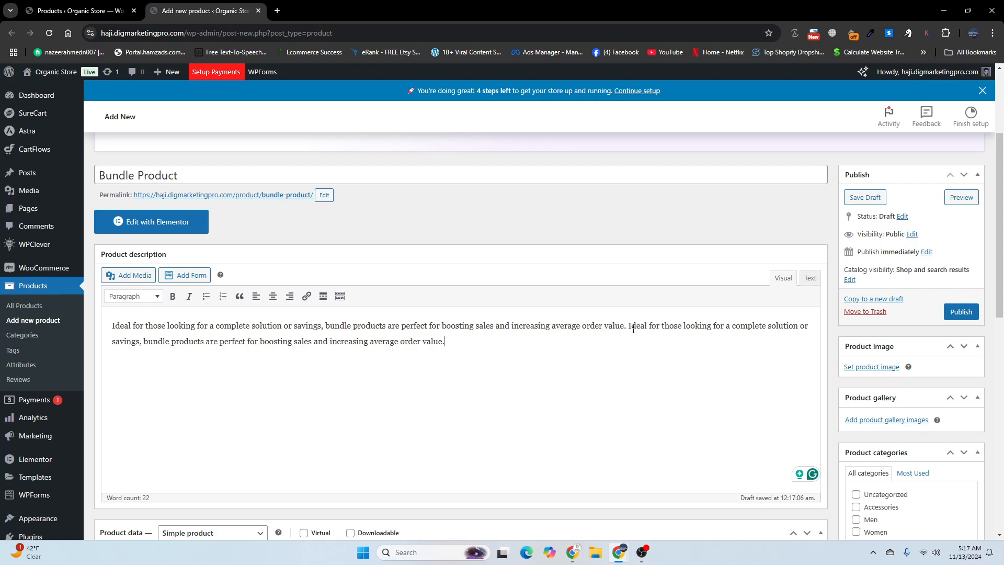
Step: Paste the copied sentence about bundle products once into the product short description
{"action": "scroll", "coordinate": [399, 372], "scroll_direction": "down", "scroll_amount": 8}
{"action": "left_click", "coordinate": [275, 405]}
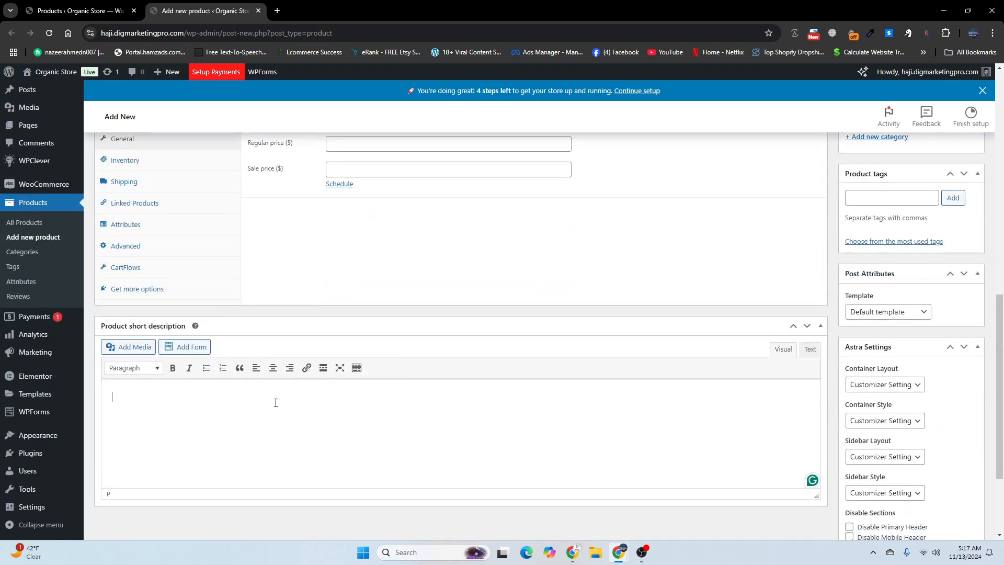
{"action": "type", "text": "Ideal for those looking for a complete solution or savings, bundle products are perfect for boosting sales and increasing average order value."}
Step: Change the product type in the product data from Simple product to Smart bundle
{"action": "scroll", "coordinate": [277, 402], "scroll_direction": "up", "scroll_amount": 1}
{"action": "scroll", "coordinate": [276, 402], "scroll_direction": "up", "scroll_amount": 5}
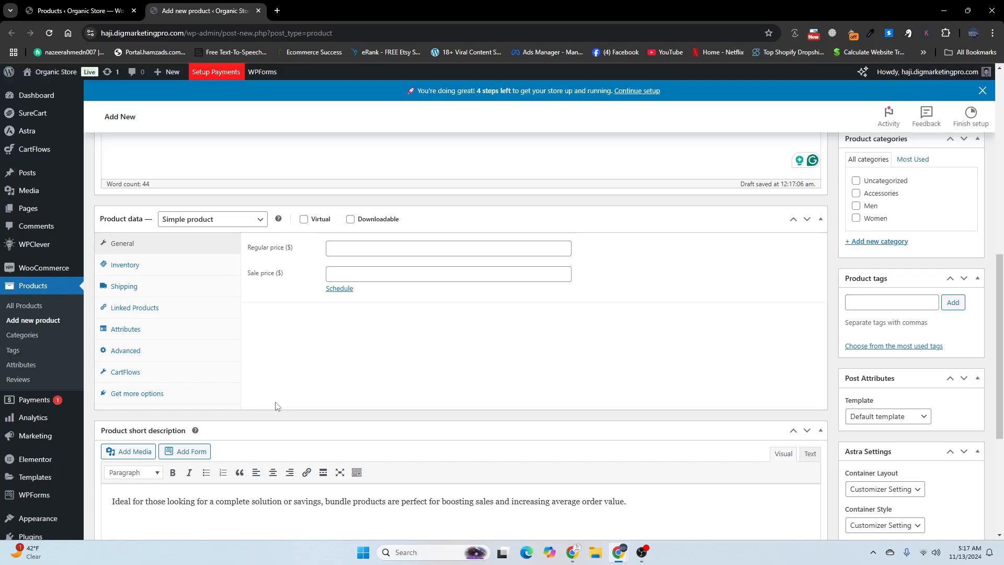
{"action": "scroll", "coordinate": [277, 402], "scroll_direction": "down", "scroll_amount": 3}
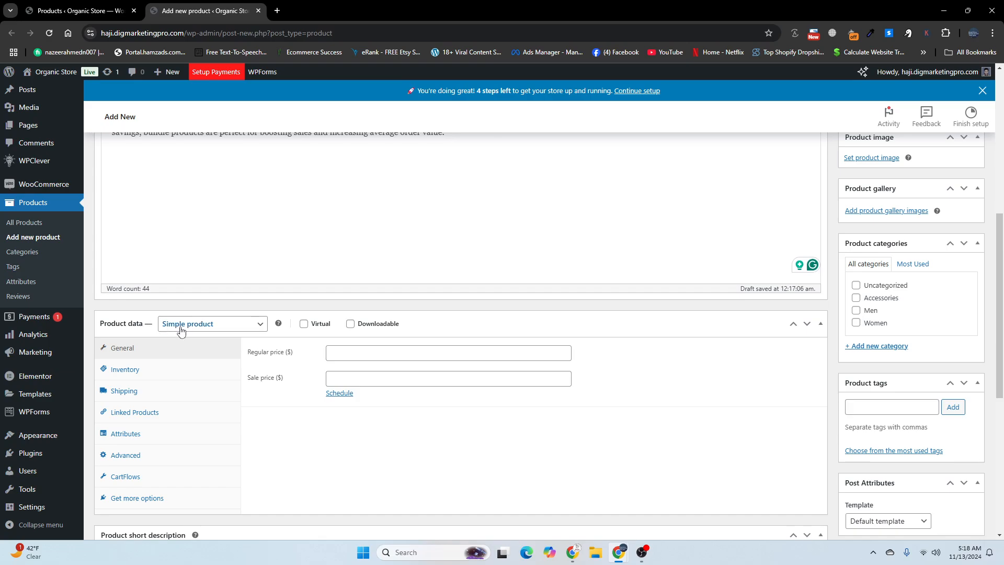
{"action": "left_click", "coordinate": [180, 327]}
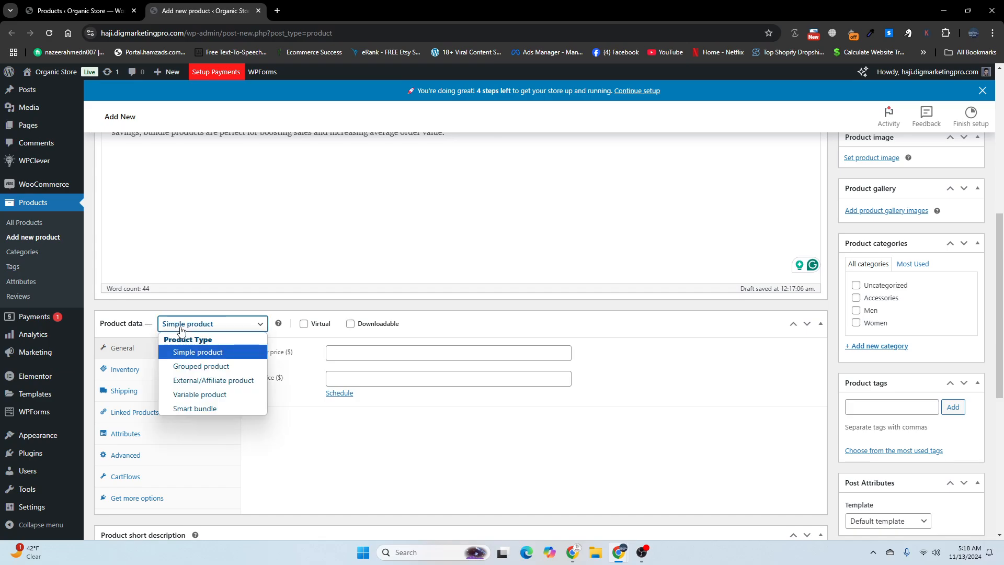
{"action": "left_click", "coordinate": [203, 411]}
{"action": "scroll", "coordinate": [202, 411], "scroll_direction": "down", "scroll_amount": 2}
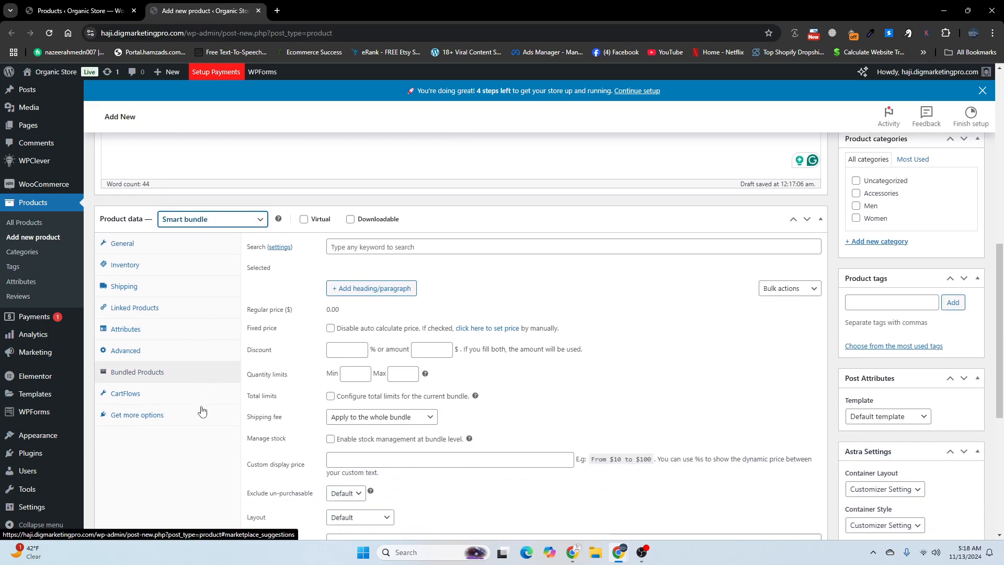
Step: Check the store's product list for a suitable item and add Basic Gray Jeans to the bundled products
{"action": "left_click", "coordinate": [384, 248]}
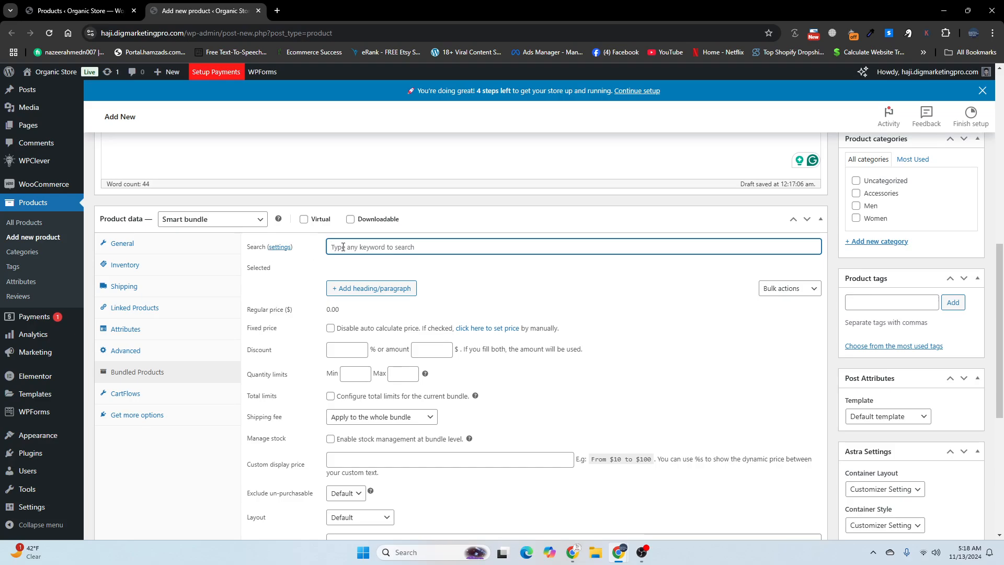
{"action": "type", "text": "b"}
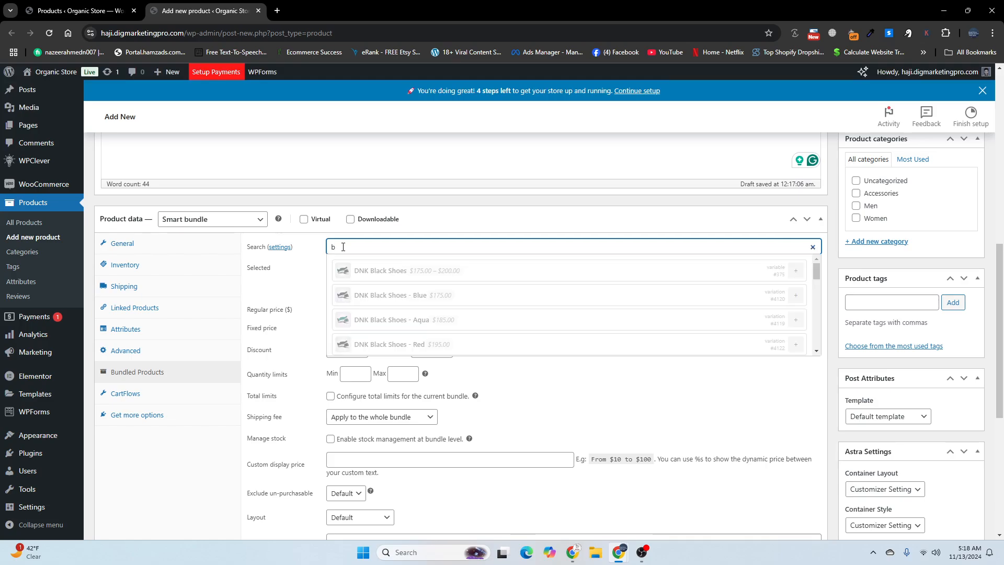
{"action": "key", "text": "BackSpace"}
{"action": "left_click", "coordinate": [78, 10]}
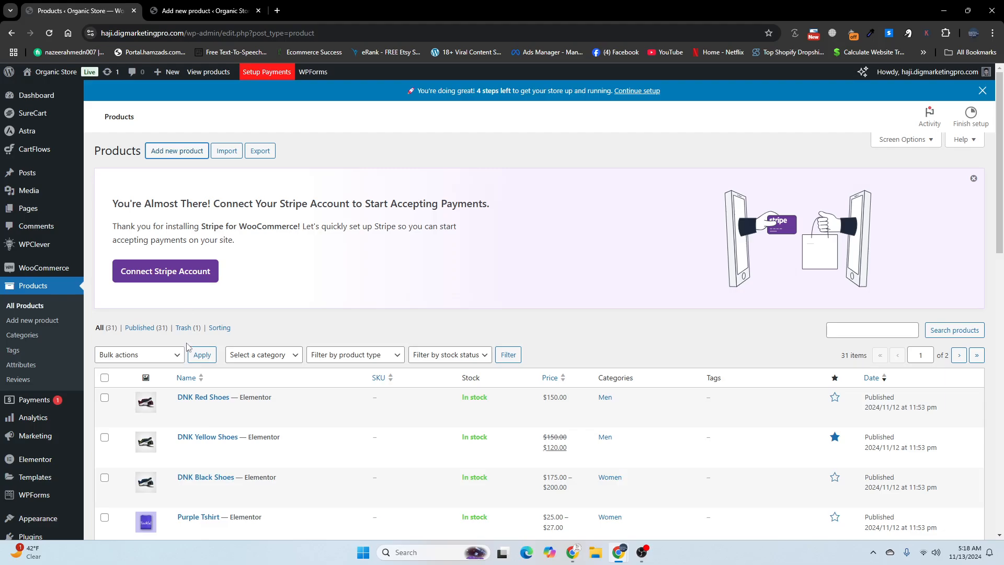
{"action": "scroll", "coordinate": [188, 345], "scroll_direction": "down", "scroll_amount": 10}
{"action": "scroll", "coordinate": [188, 343], "scroll_direction": "up", "scroll_amount": 1}
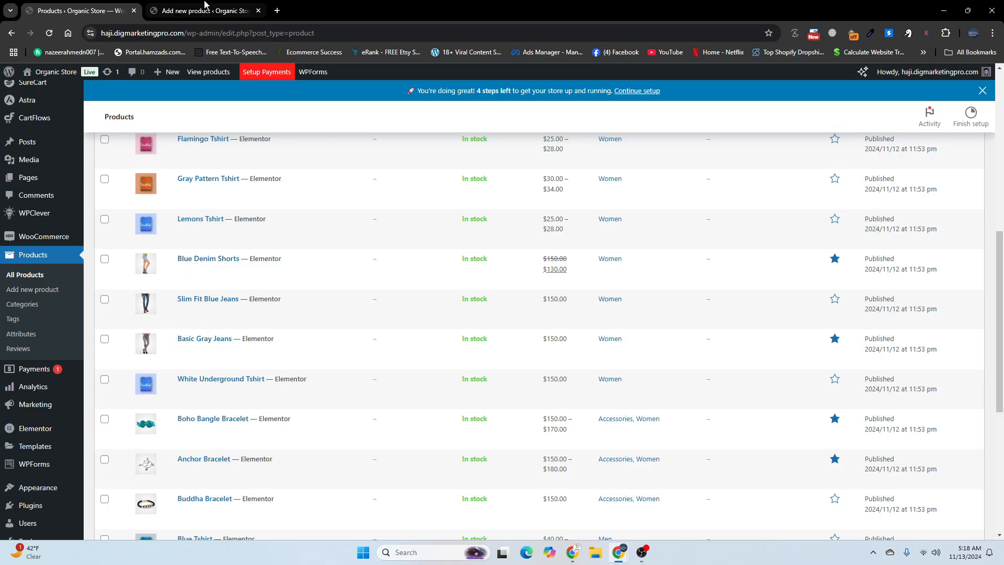
{"action": "left_click", "coordinate": [204, 6]}
{"action": "type", "text": "bas"}
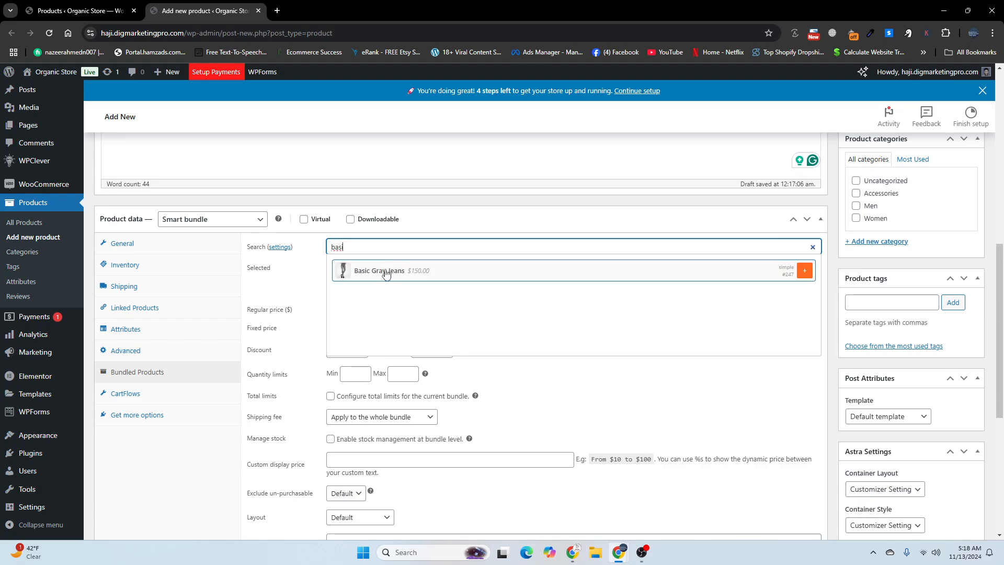
{"action": "left_click", "coordinate": [385, 272]}
Step: Search for a second bundle item and look through the store's product list for suitable candidates
{"action": "left_click", "coordinate": [368, 246]}
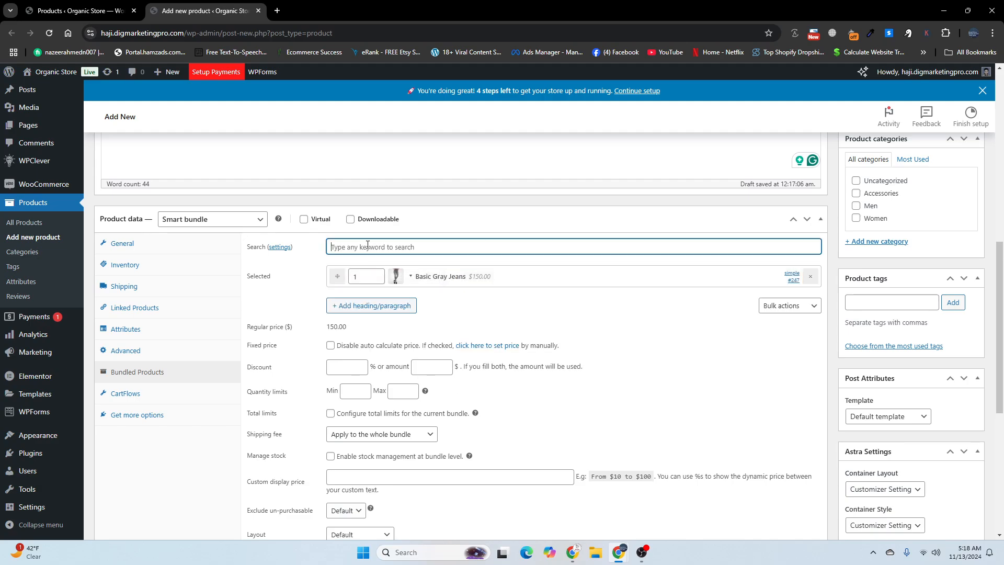
{"action": "type", "text": "bas"}
{"action": "key", "text": "BackSpace"}
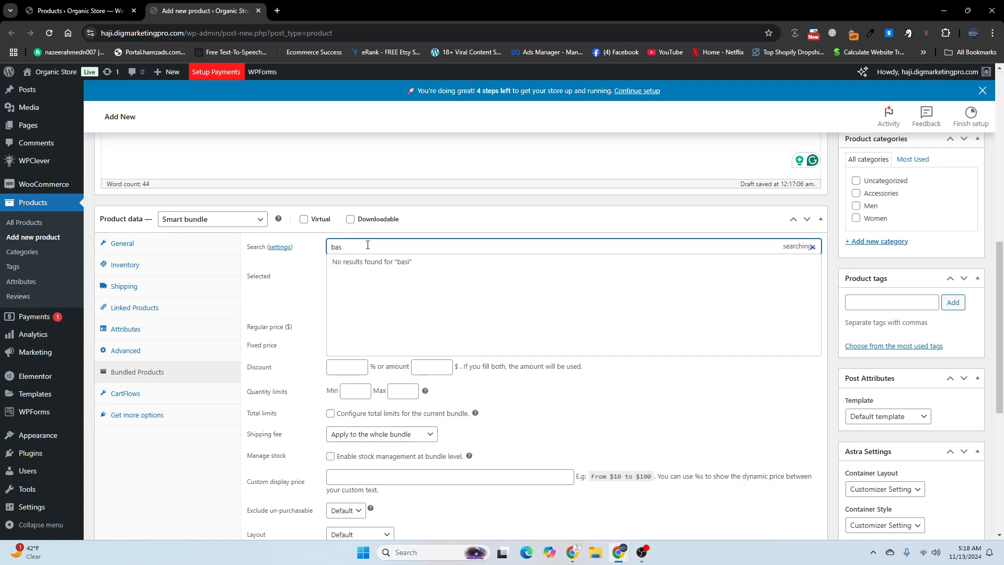
{"action": "key", "text": "BackSpace"}
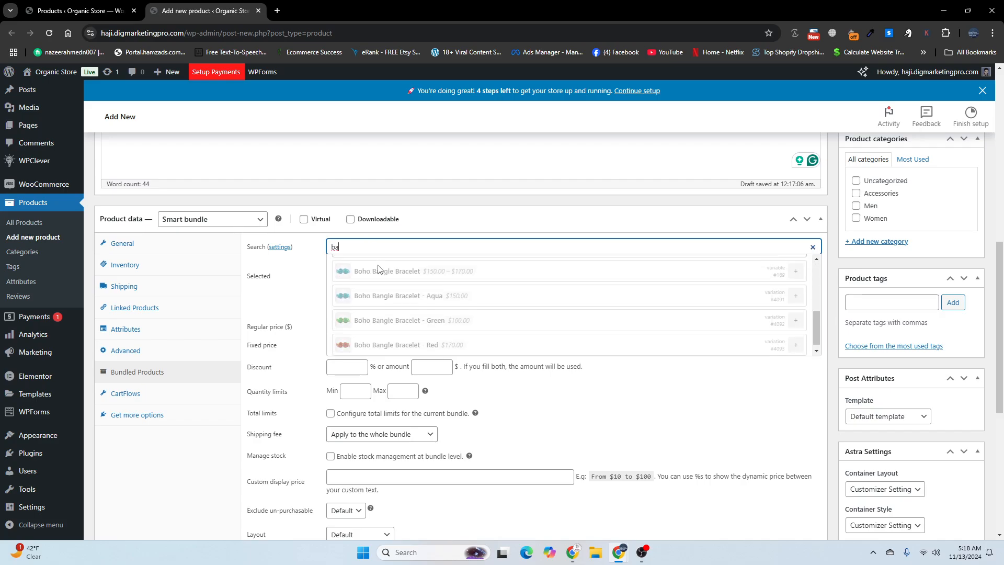
{"action": "left_click", "coordinate": [88, 4]}
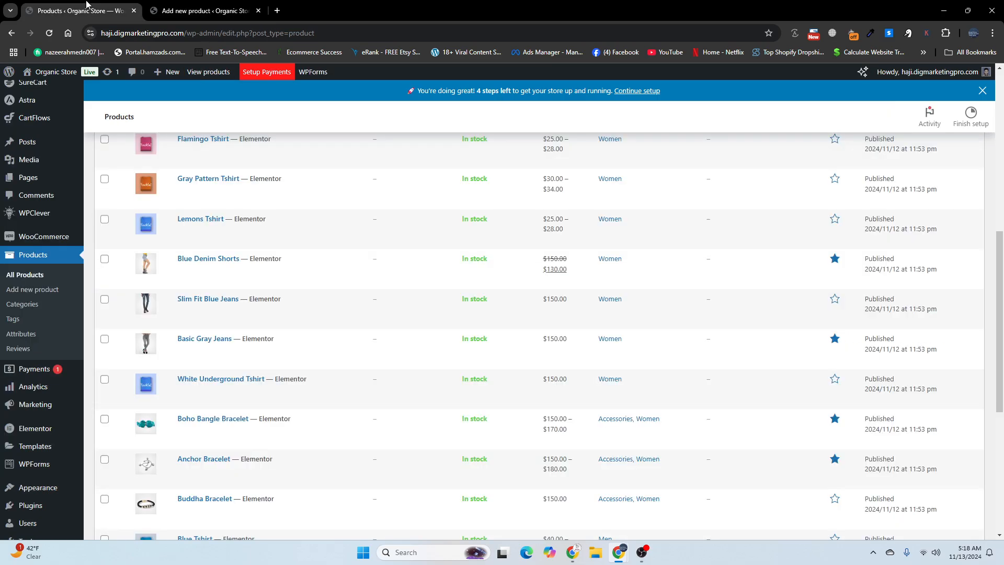
{"action": "scroll", "coordinate": [265, 352], "scroll_direction": "down", "scroll_amount": 2}
{"action": "scroll", "coordinate": [203, 310], "scroll_direction": "up", "scroll_amount": 2}
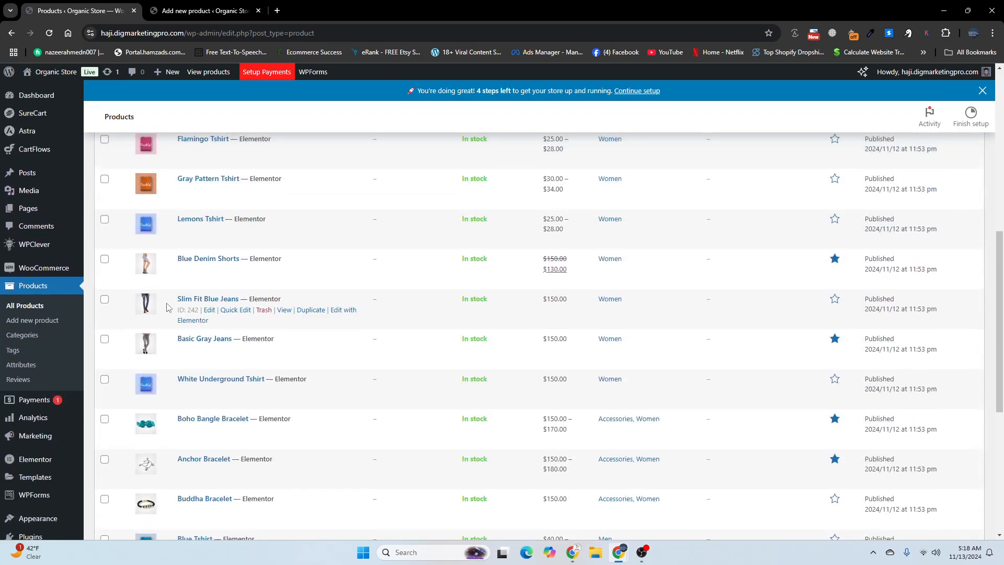
{"action": "scroll", "coordinate": [201, 311], "scroll_direction": "up", "scroll_amount": 3}
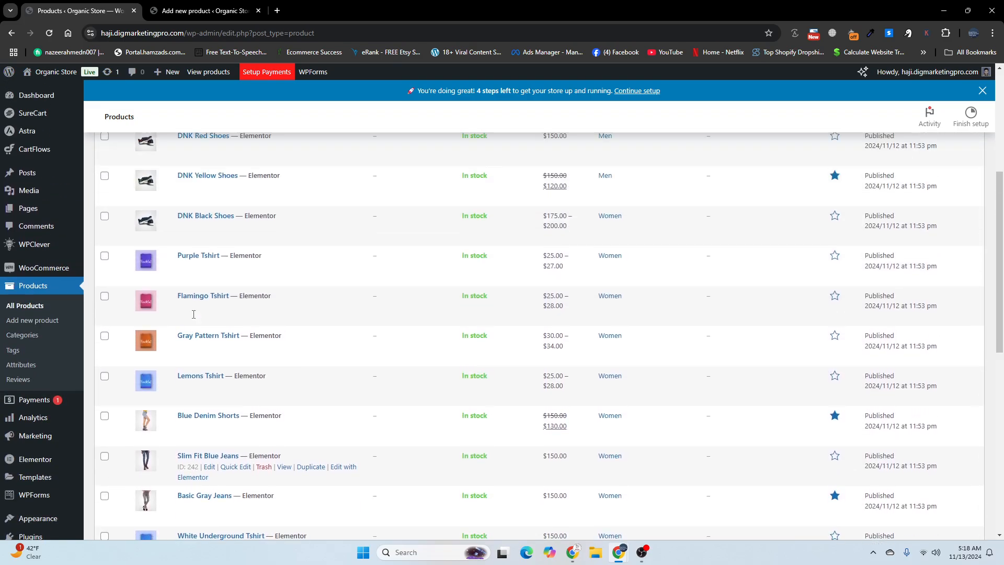
{"action": "scroll", "coordinate": [193, 314], "scroll_direction": "down", "scroll_amount": 4}
{"action": "scroll", "coordinate": [194, 314], "scroll_direction": "down", "scroll_amount": 5}
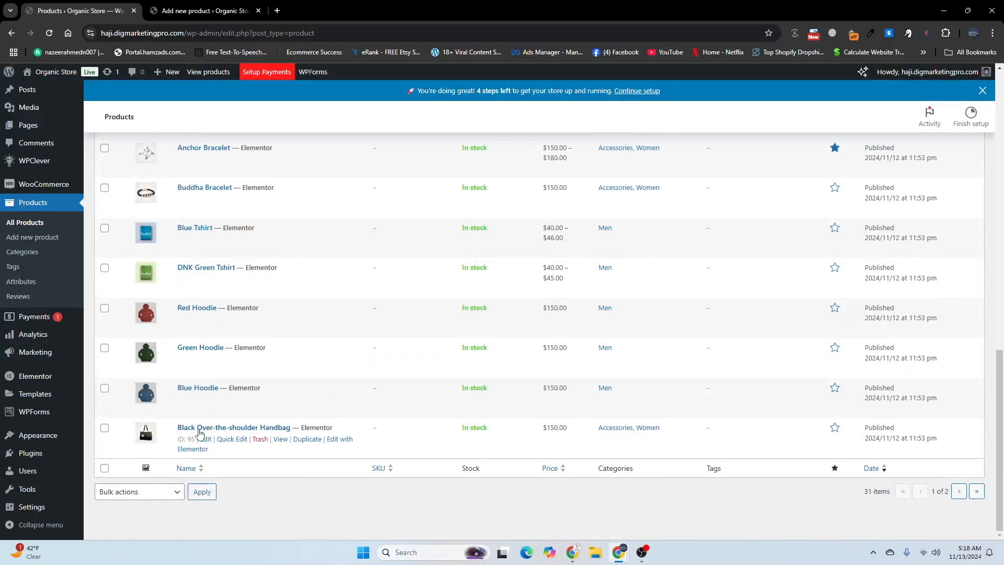
Step: Search the bundle's product search for "blac" and add the Black Hoodie to the bundled products
{"action": "left_click", "coordinate": [186, 11]}
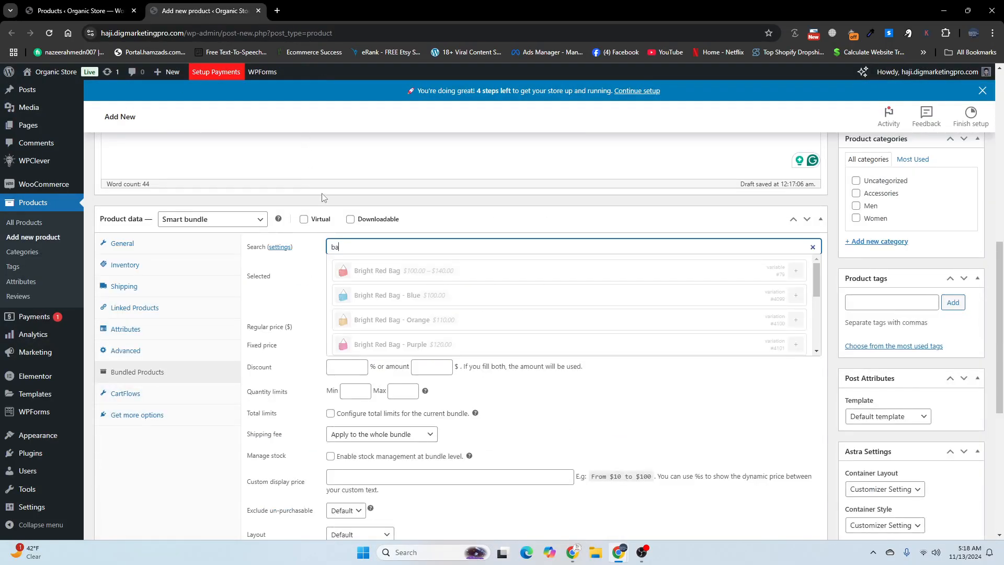
{"action": "key", "text": "BackSpace"}
{"action": "type", "text": "lac"}
{"action": "scroll", "coordinate": [355, 290], "scroll_direction": "down", "scroll_amount": 2}
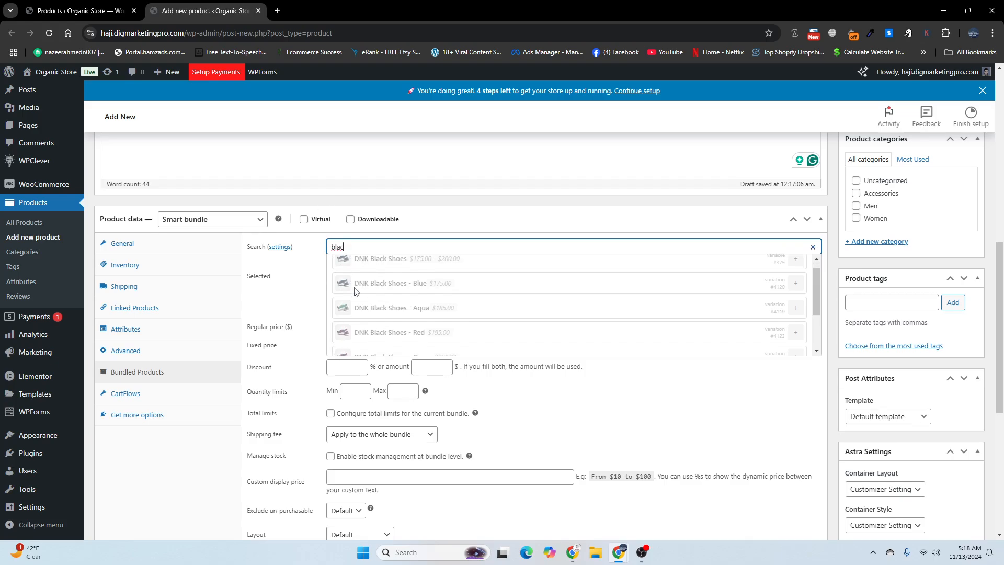
{"action": "left_click", "coordinate": [381, 317]}
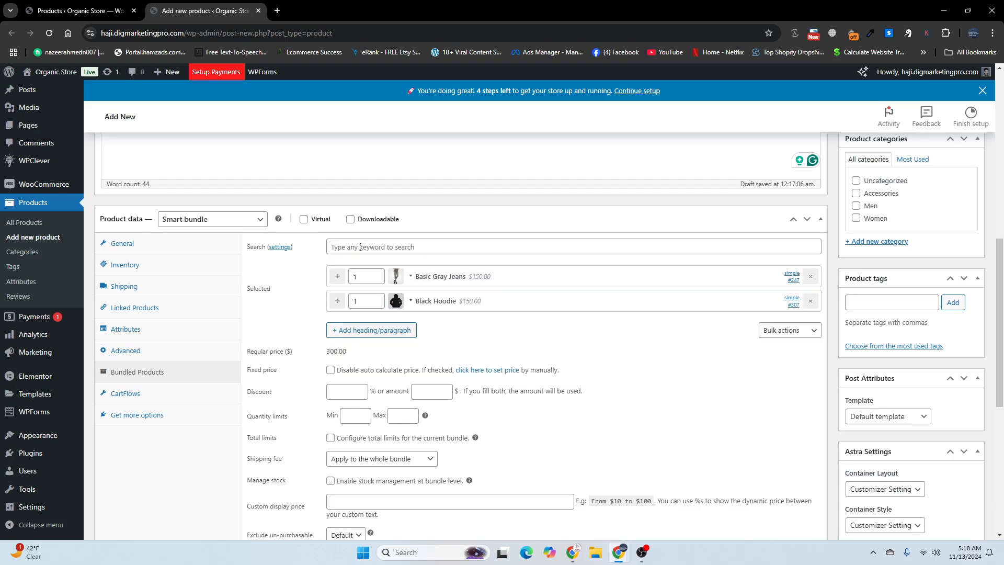
Step: Search for "bla" and add the Black Over-the-shoulder Handbag to the bundled products
{"action": "type", "text": "b"}
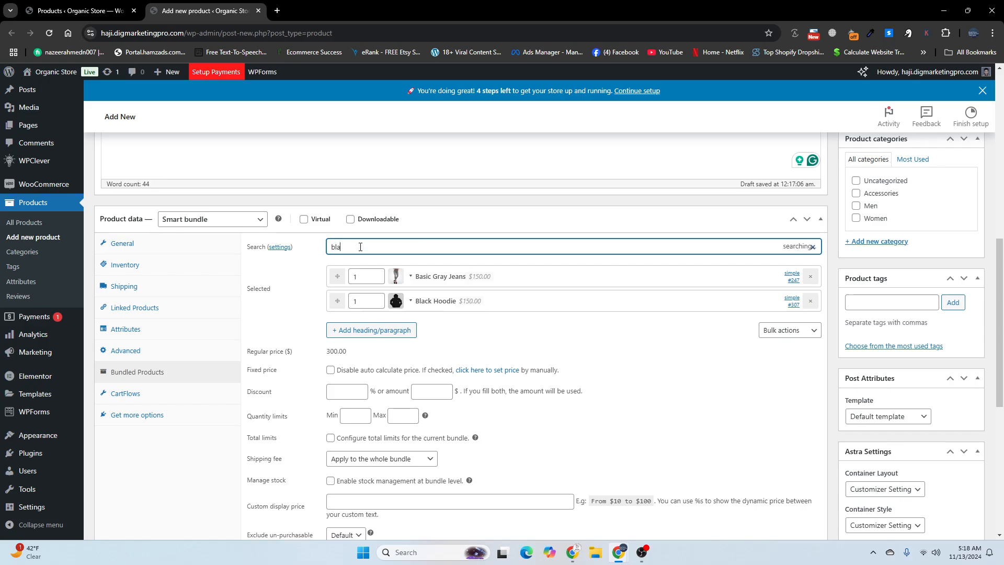
{"action": "type", "text": "la"}
{"action": "scroll", "coordinate": [360, 246], "scroll_direction": "down", "scroll_amount": 1}
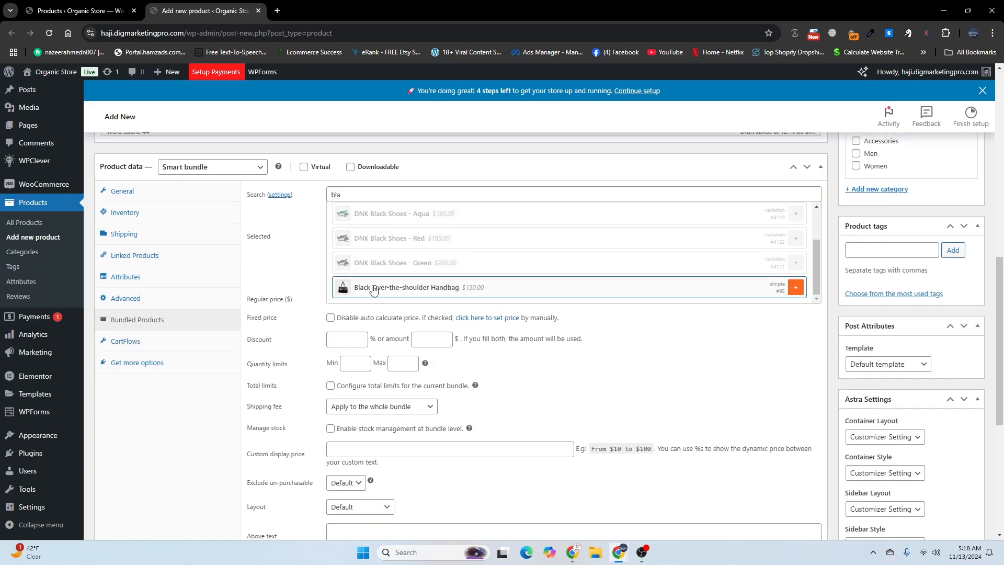
{"action": "left_click", "coordinate": [363, 230]}
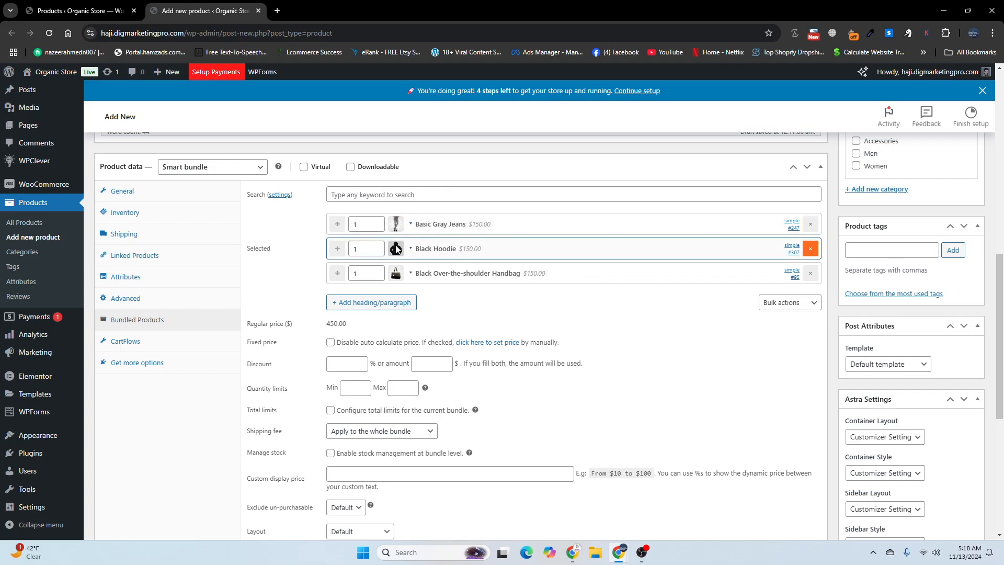
Step: Search the bundle's product search for "bl" and "bla" and browse the matches for another item
{"action": "left_click", "coordinate": [386, 195]}
{"action": "type", "text": "bl"}
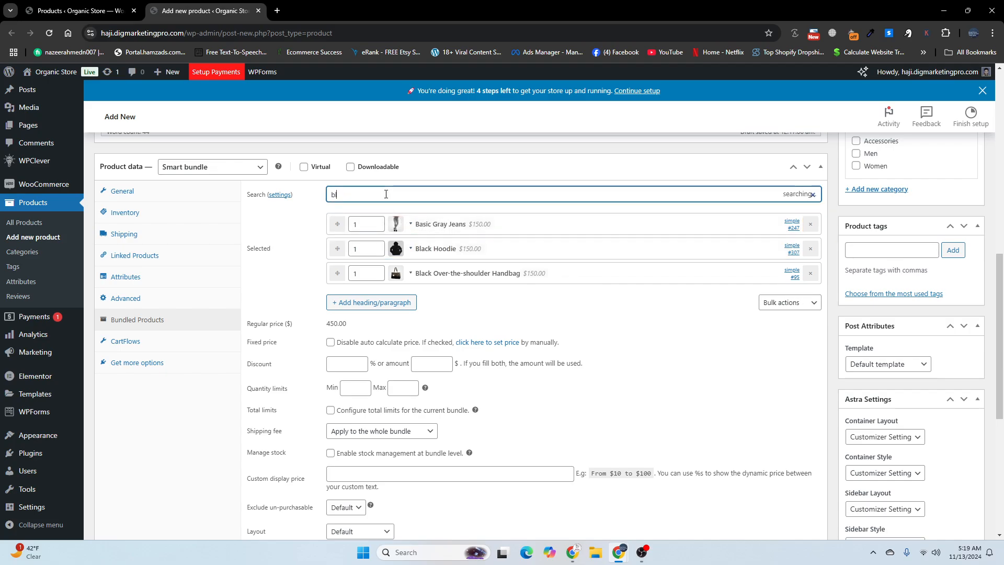
{"action": "scroll", "coordinate": [383, 239], "scroll_direction": "down", "scroll_amount": 3}
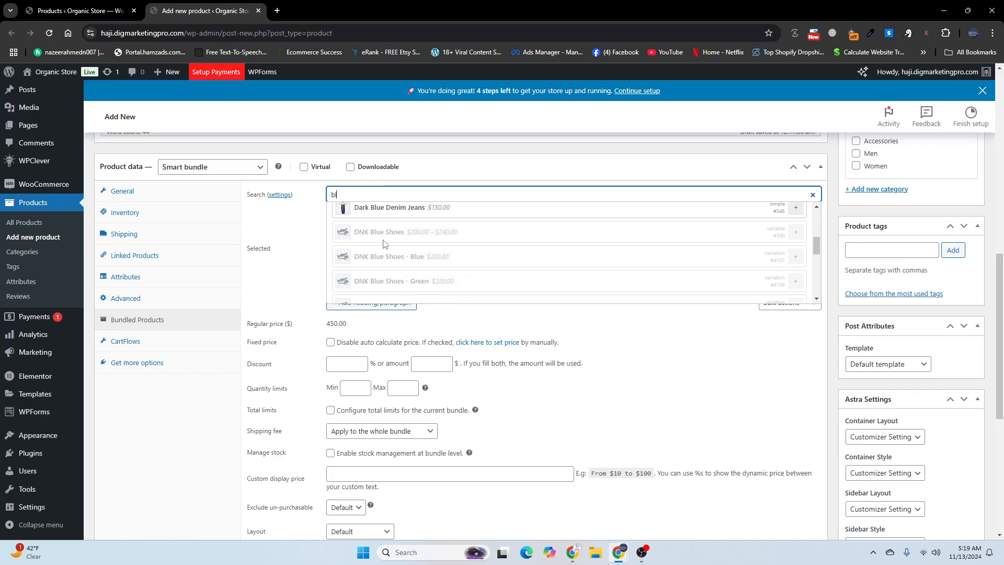
{"action": "scroll", "coordinate": [383, 243], "scroll_direction": "down", "scroll_amount": 6}
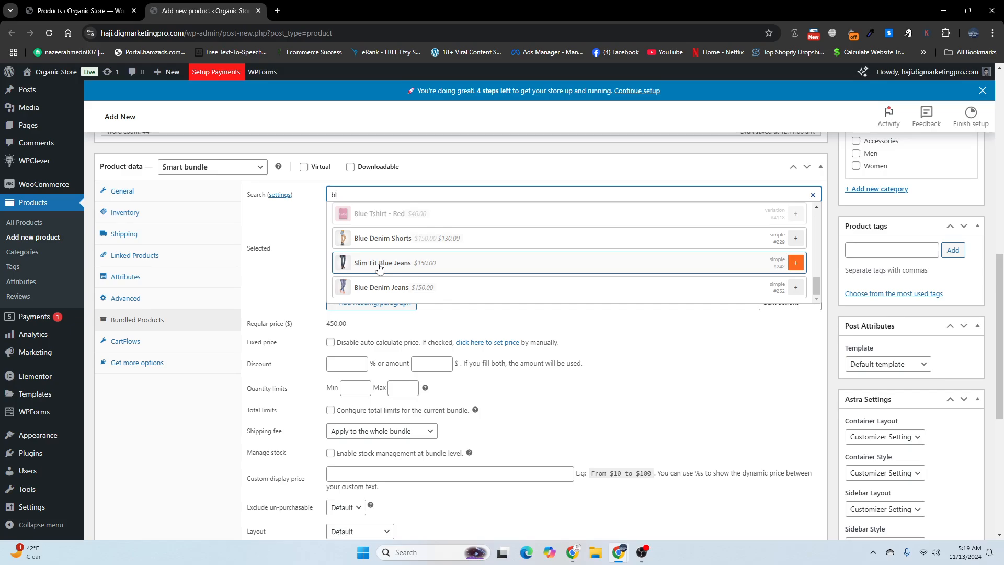
{"action": "scroll", "coordinate": [376, 275], "scroll_direction": "up", "scroll_amount": 5}
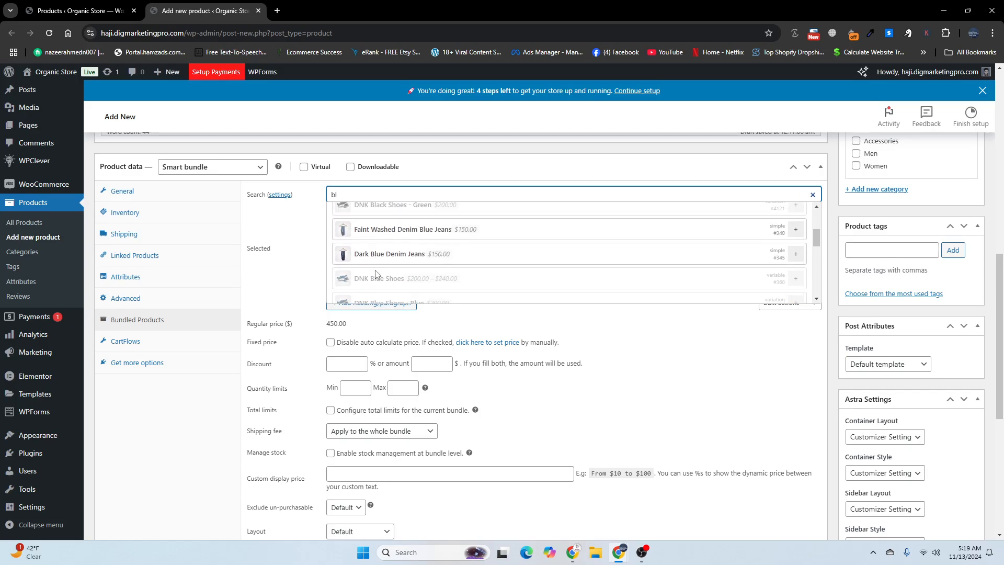
{"action": "scroll", "coordinate": [374, 261], "scroll_direction": "up", "scroll_amount": 4}
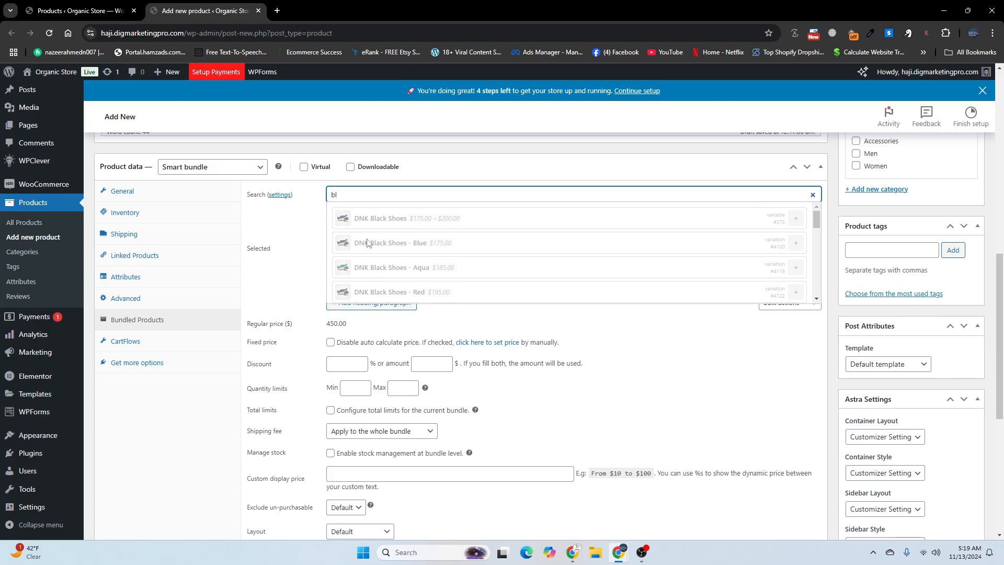
{"action": "type", "text": "la"}
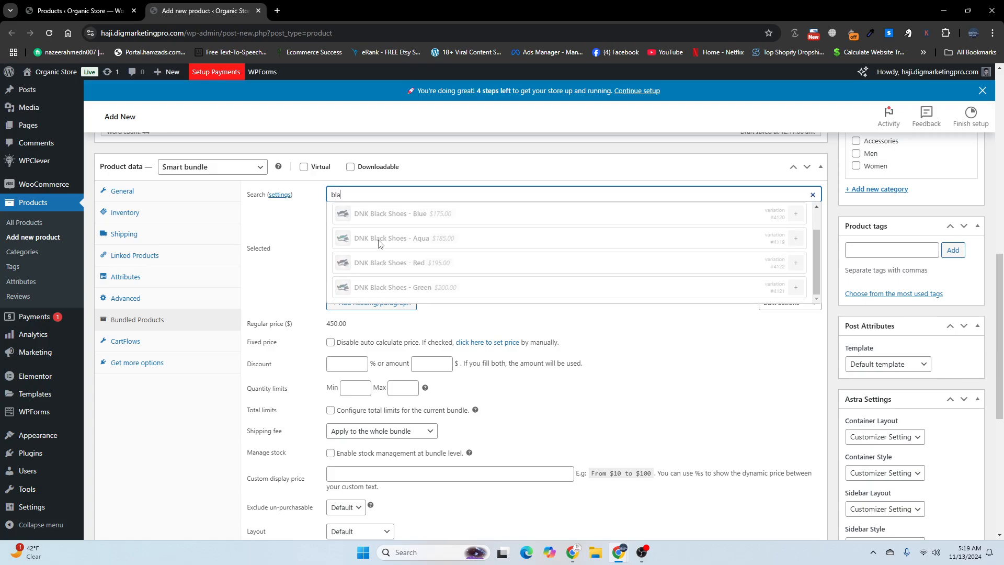
{"action": "left_click", "coordinate": [309, 231]}
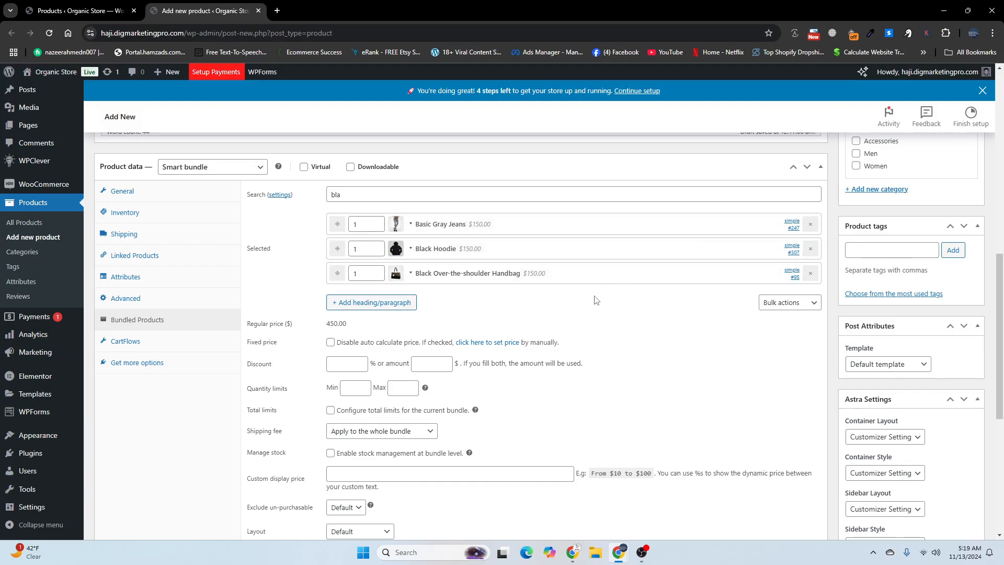
Step: Set the black hoodie picture product-hoodie1-1.jpg from the media library as the product image
{"action": "scroll", "coordinate": [593, 296], "scroll_direction": "up", "scroll_amount": 6}
{"action": "scroll", "coordinate": [760, 327], "scroll_direction": "down", "scroll_amount": 3}
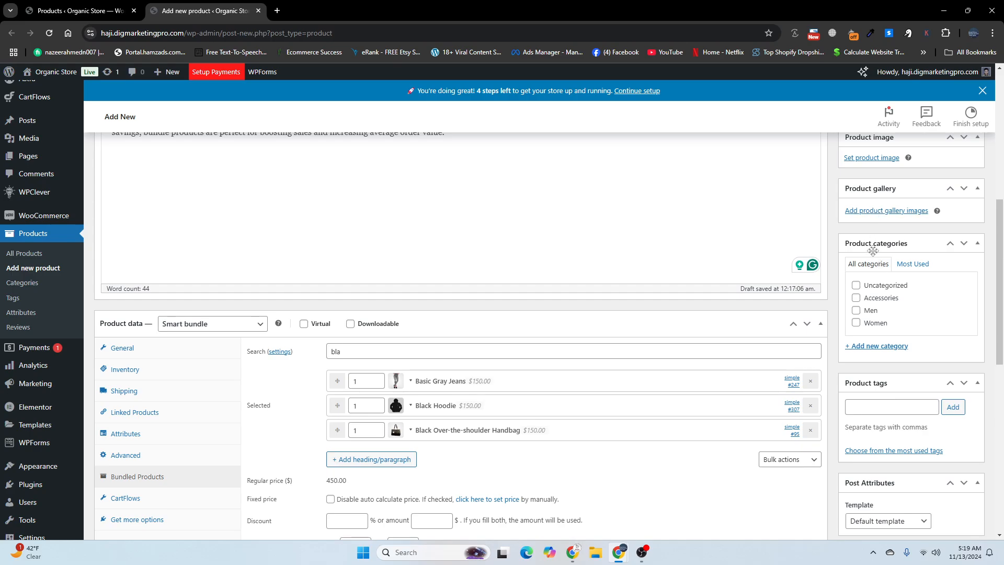
{"action": "scroll", "coordinate": [848, 225], "scroll_direction": "up", "scroll_amount": 1}
{"action": "left_click", "coordinate": [862, 210]}
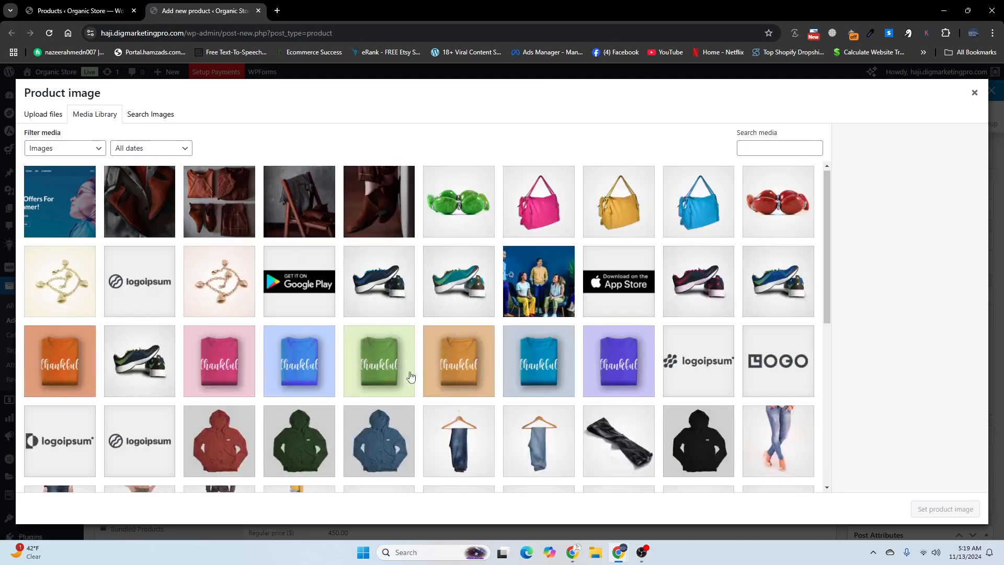
{"action": "scroll", "coordinate": [713, 374], "scroll_direction": "down", "scroll_amount": 2}
{"action": "left_click", "coordinate": [707, 368]}
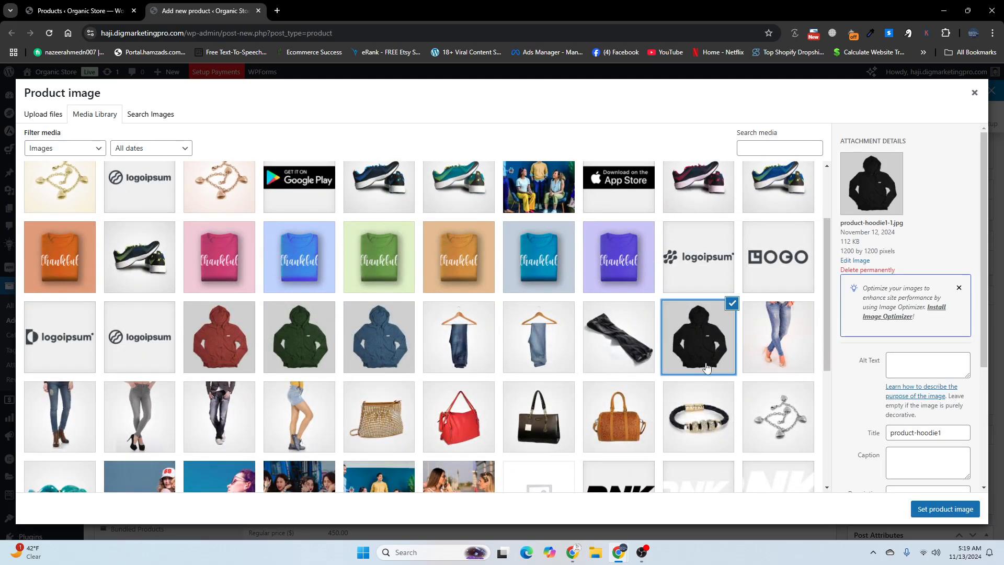
{"action": "left_click", "coordinate": [948, 512]}
Step: Add the black hoodie picture product-hoodie1-1.jpg from the media library to the product gallery
{"action": "scroll", "coordinate": [752, 337], "scroll_direction": "down", "scroll_amount": 5}
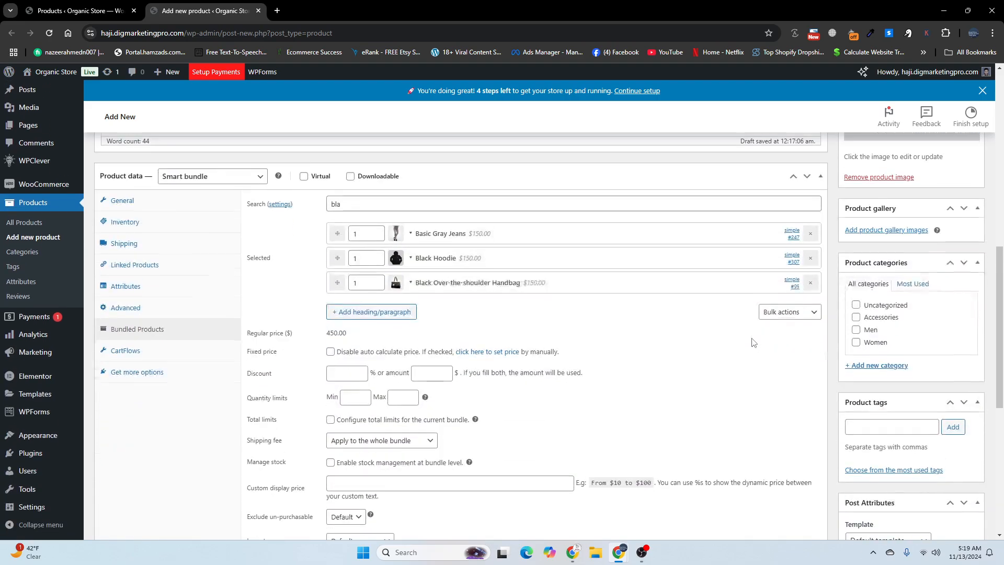
{"action": "scroll", "coordinate": [752, 338], "scroll_direction": "up", "scroll_amount": 3}
{"action": "scroll", "coordinate": [760, 346], "scroll_direction": "down", "scroll_amount": 3}
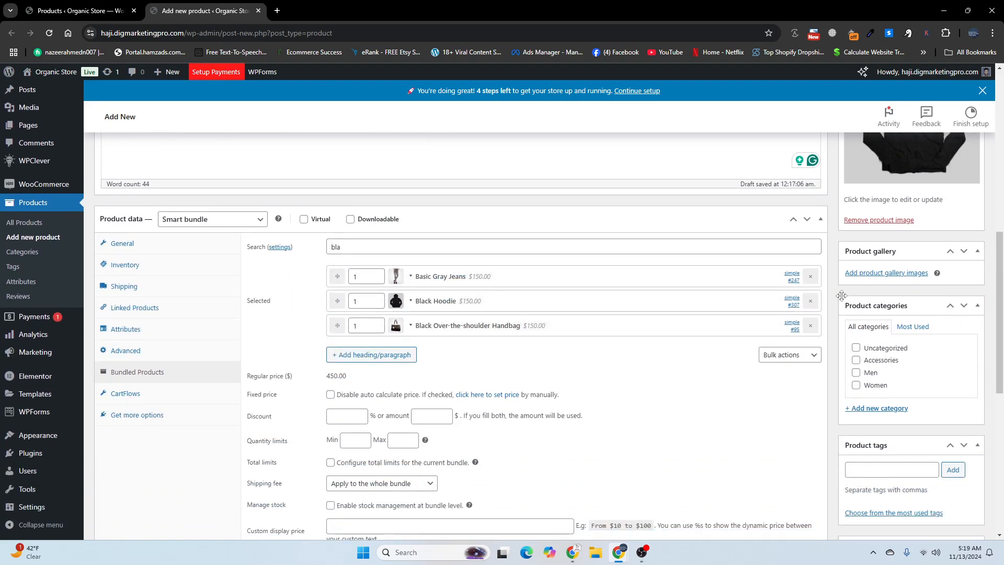
{"action": "left_click", "coordinate": [863, 272]}
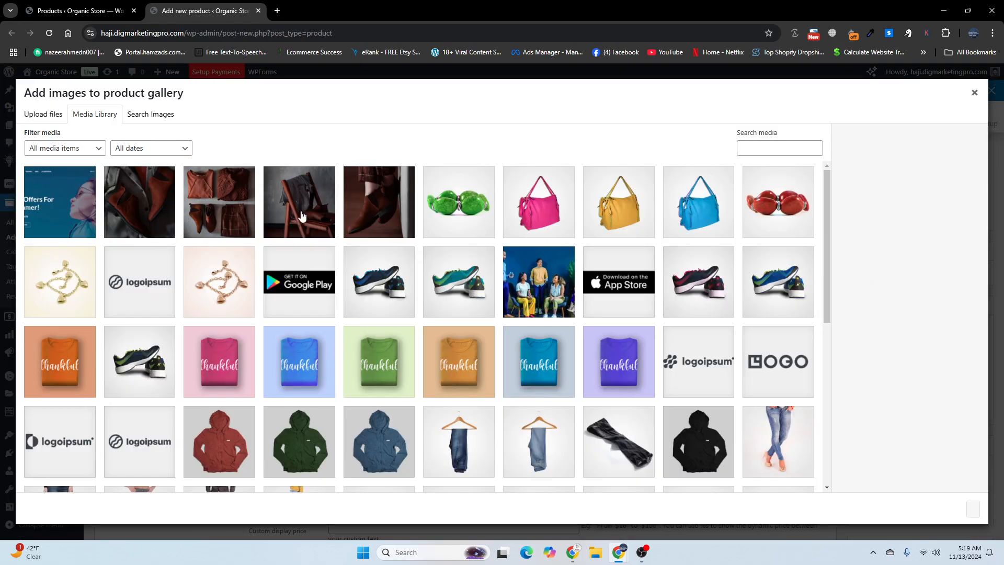
{"action": "left_click", "coordinate": [710, 453]}
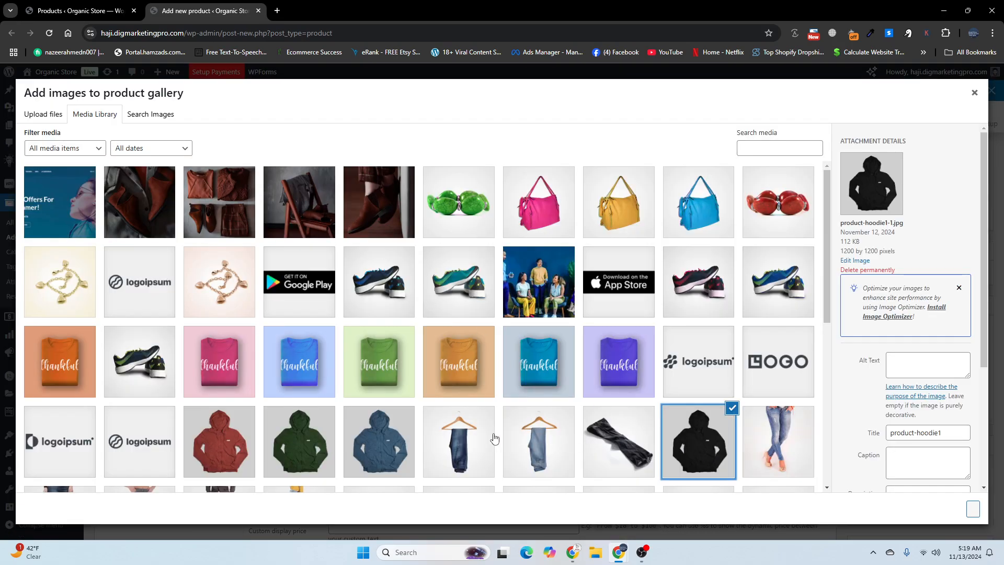
{"action": "left_click", "coordinate": [972, 510]}
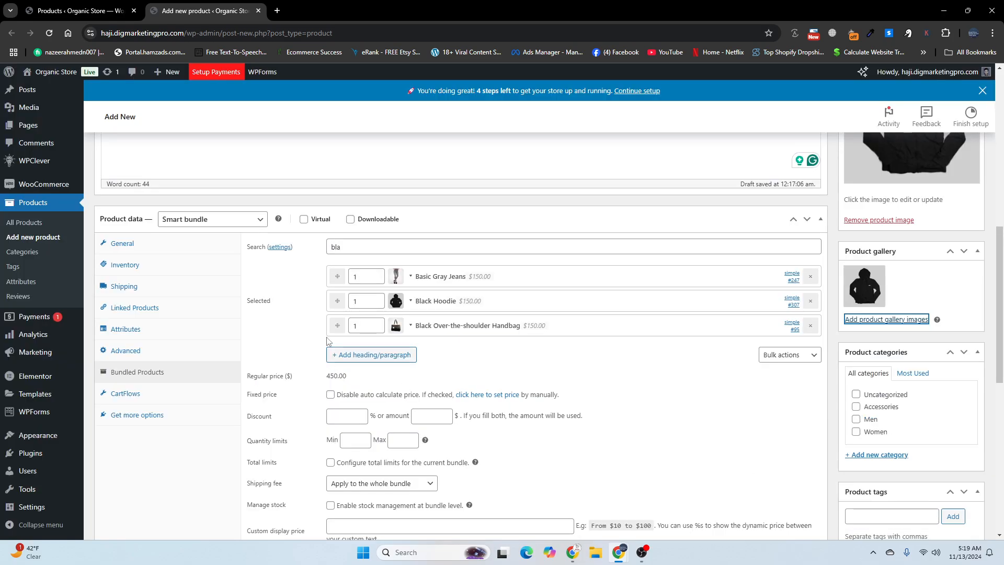
Step: Add the black handbag picture product-bag2-1.jpg and the gray jeans picture product-w-jeans4-1.jpg from the media library to the product gallery
{"action": "left_click", "coordinate": [871, 326]}
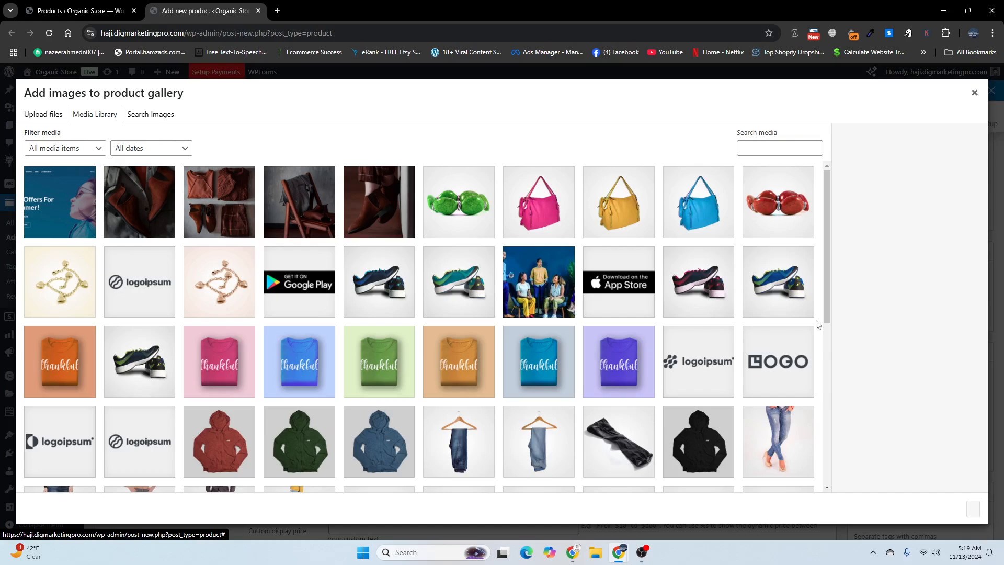
{"action": "scroll", "coordinate": [542, 236], "scroll_direction": "down", "scroll_amount": 7}
{"action": "left_click", "coordinate": [542, 235]}
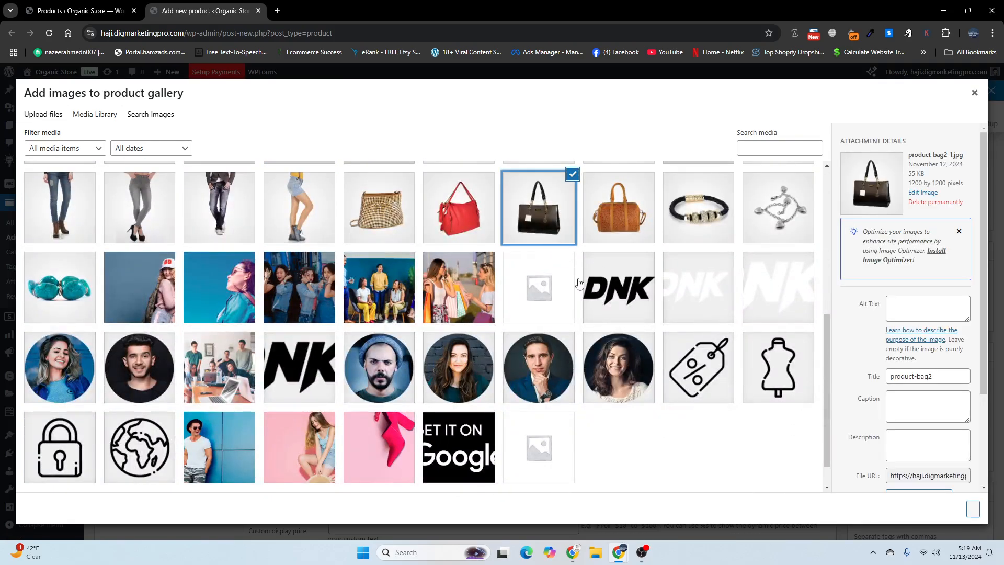
{"action": "scroll", "coordinate": [319, 380], "scroll_direction": "up", "scroll_amount": 2}
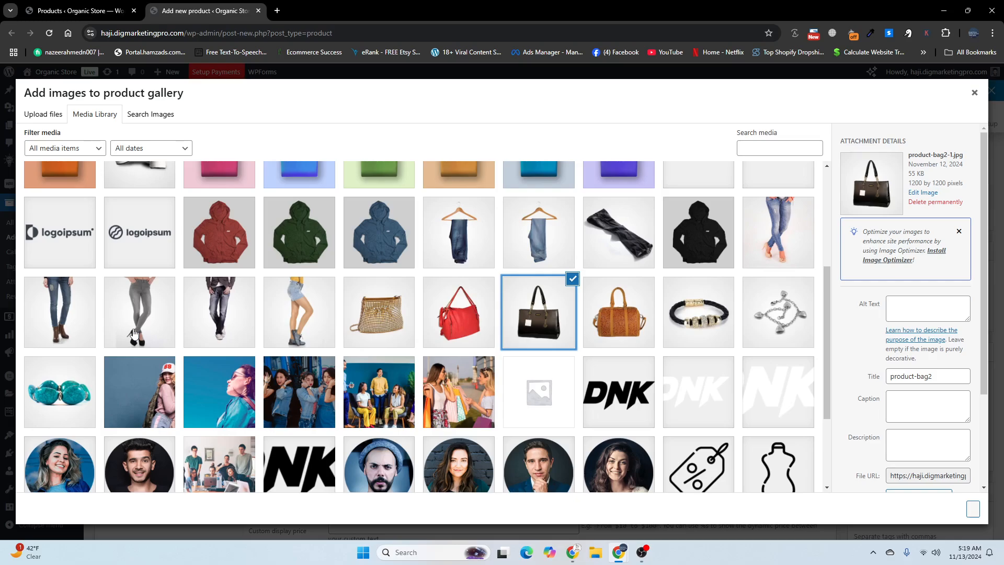
{"action": "left_click", "coordinate": [135, 336]}
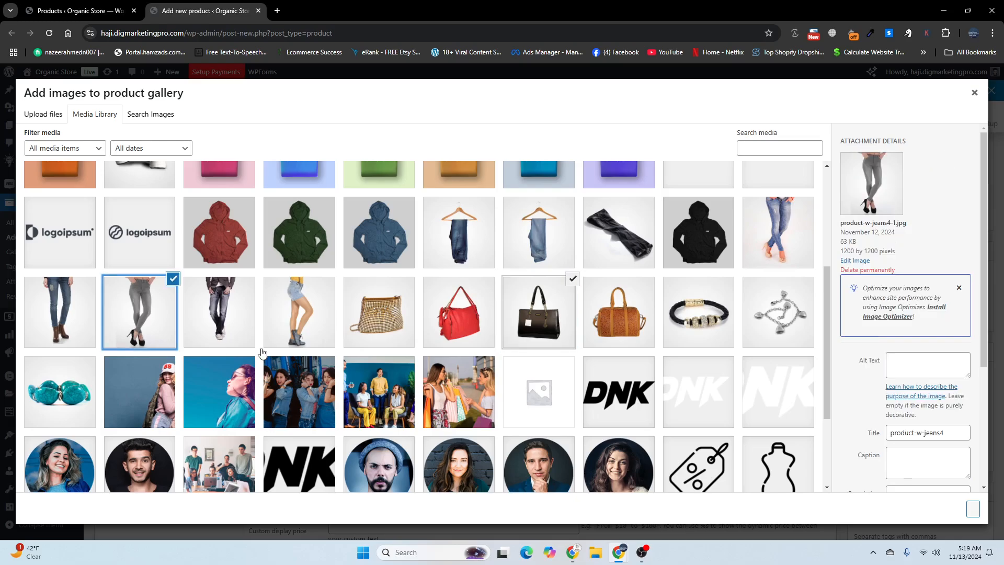
{"action": "left_click", "coordinate": [968, 508]}
Step: Publish the bundle product and preview its store page
{"action": "scroll", "coordinate": [630, 346], "scroll_direction": "up", "scroll_amount": 4}
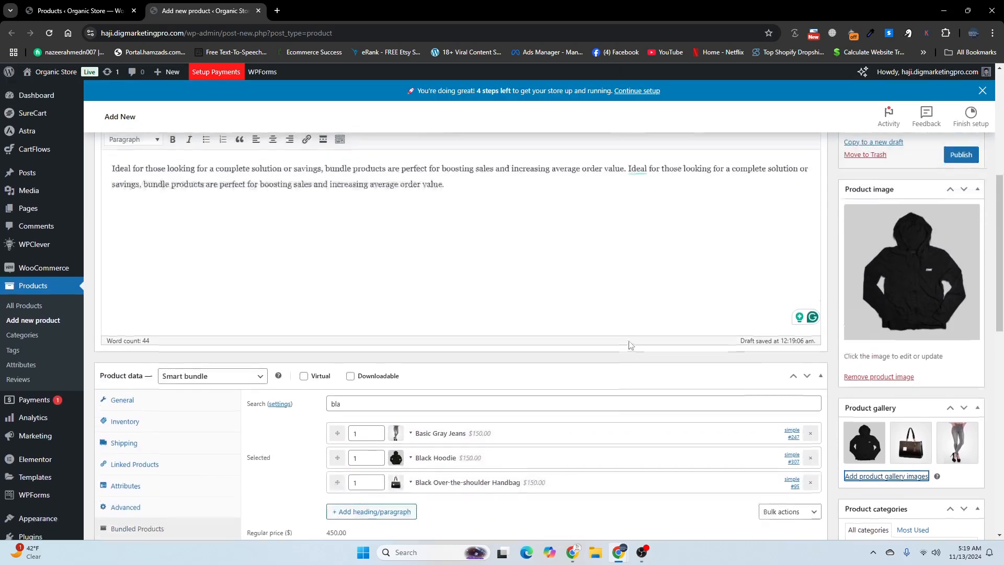
{"action": "scroll", "coordinate": [630, 345], "scroll_direction": "up", "scroll_amount": 3}
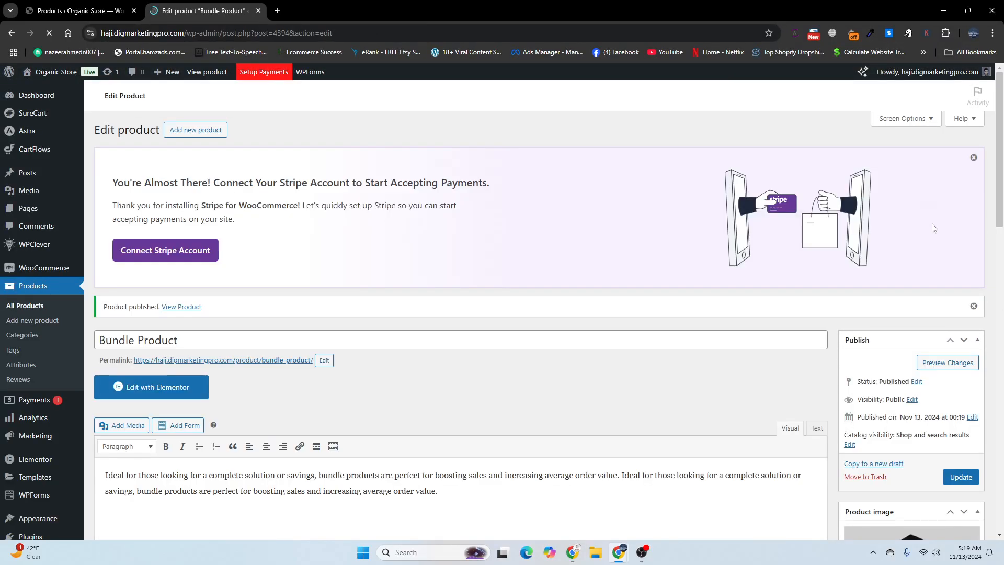
{"action": "left_click", "coordinate": [944, 365]}
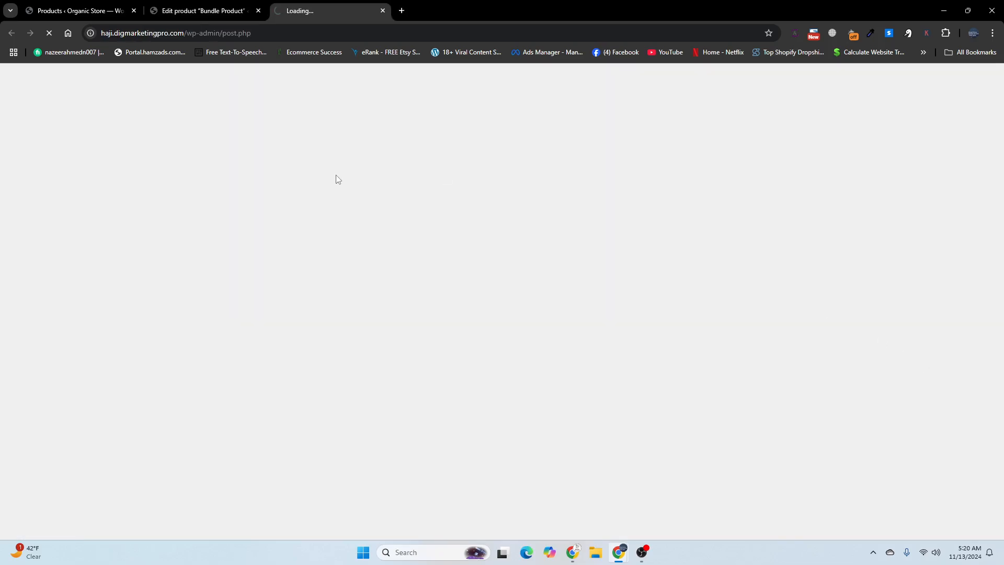
{"action": "scroll", "coordinate": [701, 220], "scroll_direction": "down", "scroll_amount": 2}
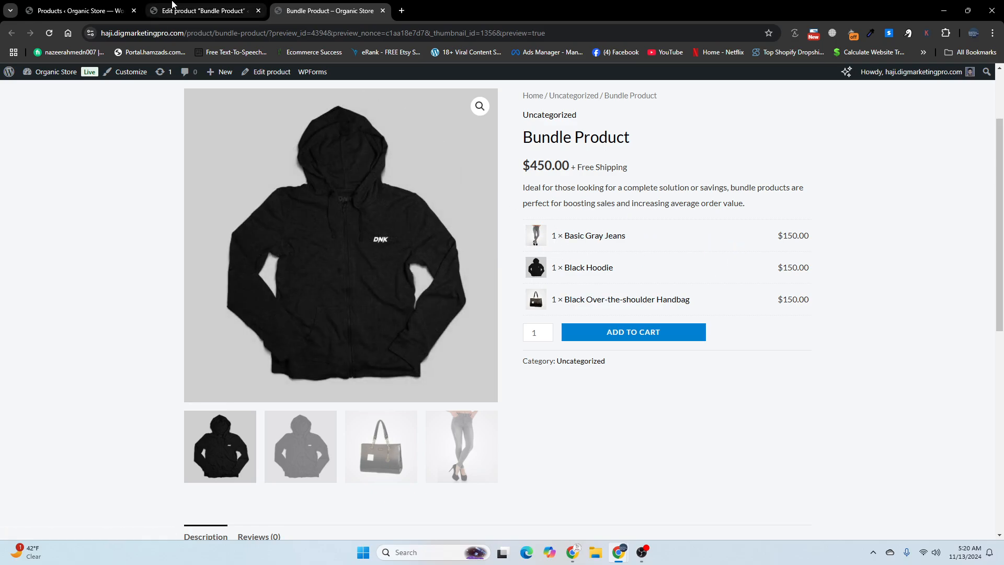
Step: Compare the bundled products settings in the product editor with the previewed store page
{"action": "left_click", "coordinate": [204, 11]}
{"action": "scroll", "coordinate": [266, 282], "scroll_direction": "down", "scroll_amount": 5}
{"action": "scroll", "coordinate": [266, 282], "scroll_direction": "down", "scroll_amount": 6}
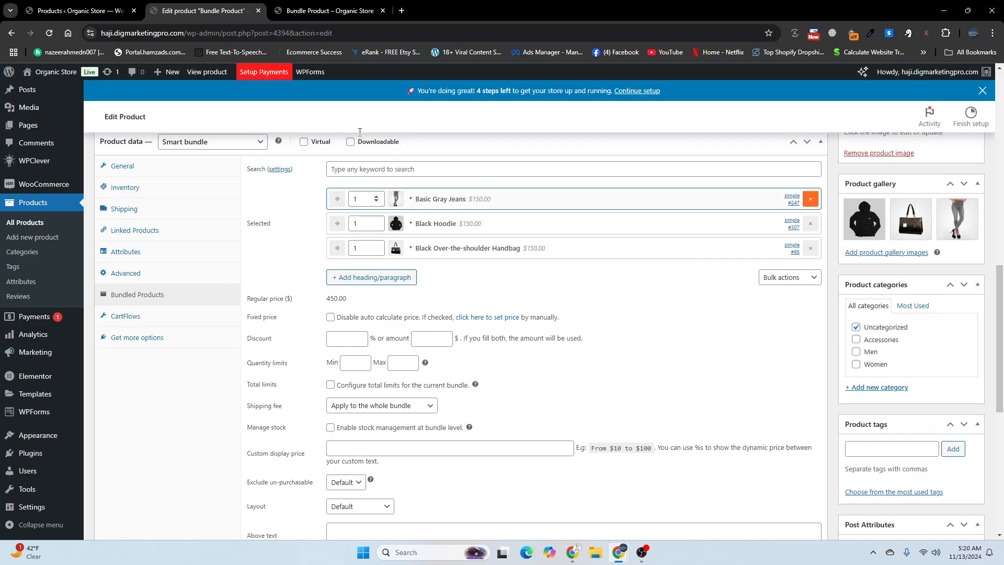
{"action": "left_click", "coordinate": [323, 7]}
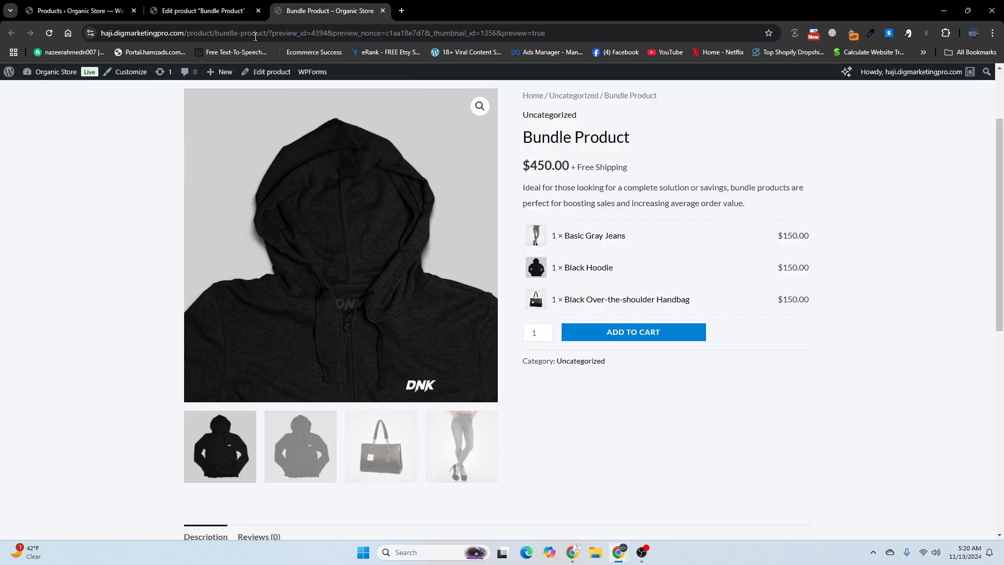
Step: Disable the bundle's auto-calculated price, set its regular price to 400.00 and update the product
{"action": "left_click", "coordinate": [201, 10]}
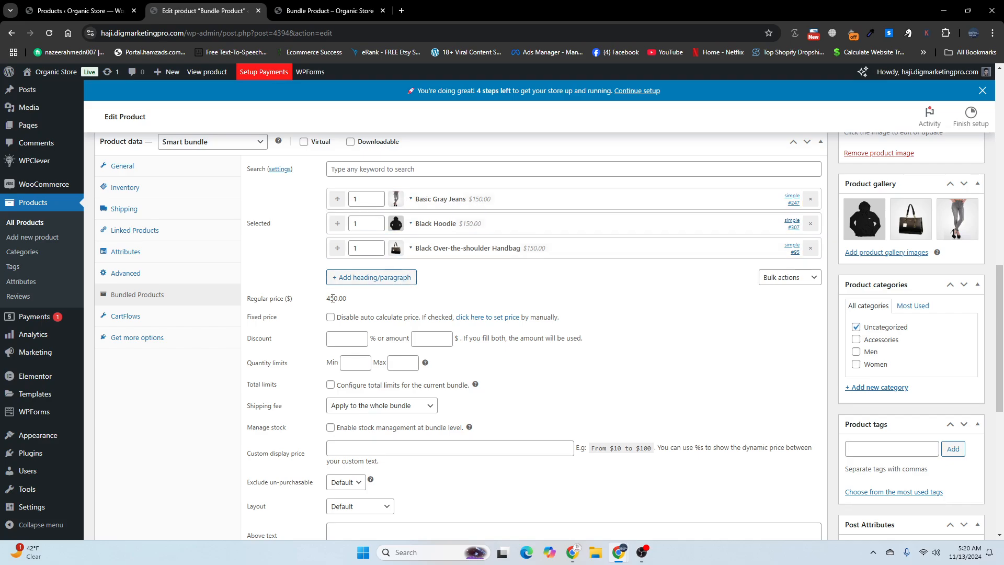
{"action": "left_click", "coordinate": [331, 318]}
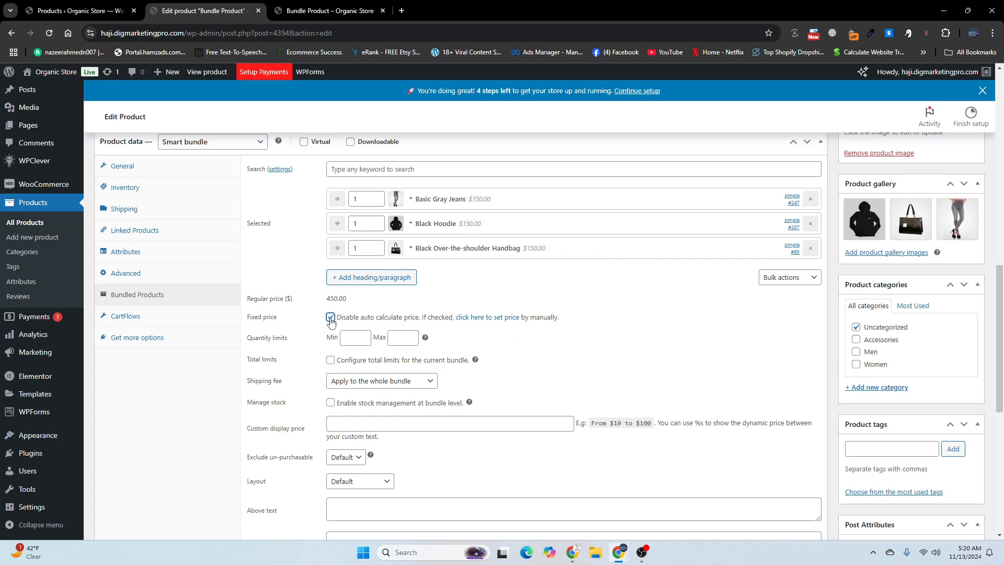
{"action": "left_click", "coordinate": [481, 318]}
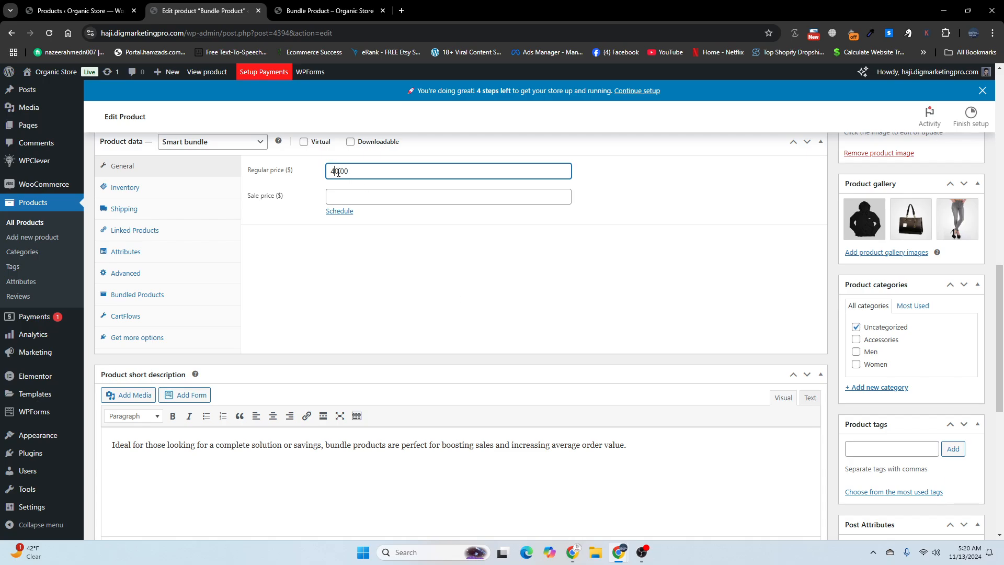
{"action": "scroll", "coordinate": [366, 256], "scroll_direction": "up", "scroll_amount": 6}
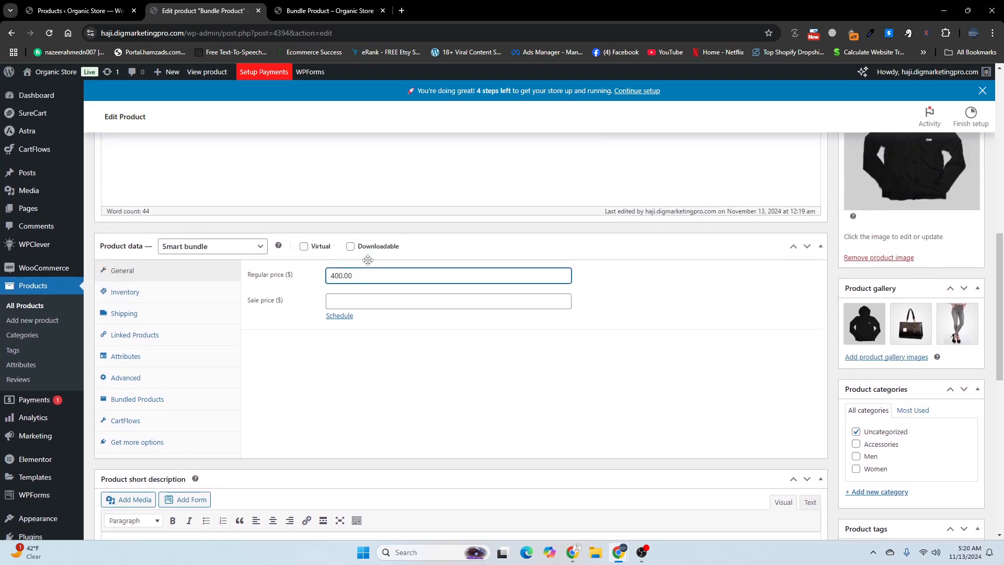
{"action": "left_click", "coordinate": [961, 237]}
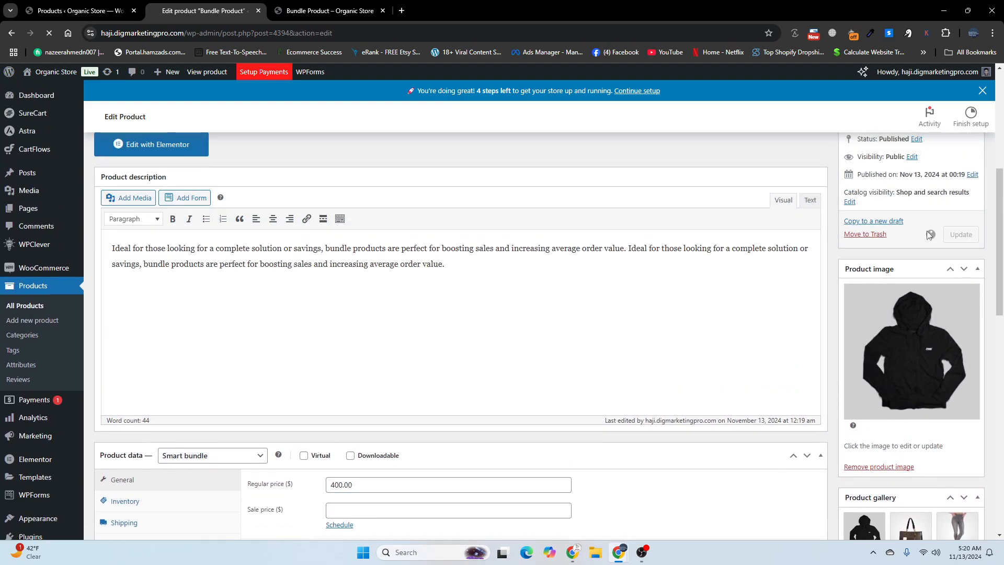
Step: Reload the store page to check the bundle price, and review the quantity limit settings against the page's quantity field
{"action": "left_click", "coordinate": [336, 6]}
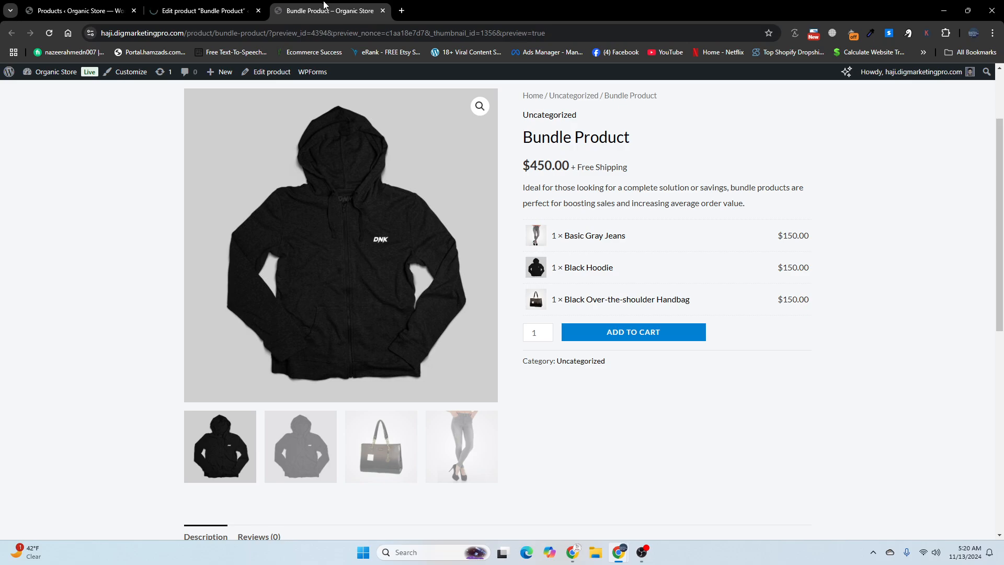
{"action": "left_click", "coordinate": [53, 32]}
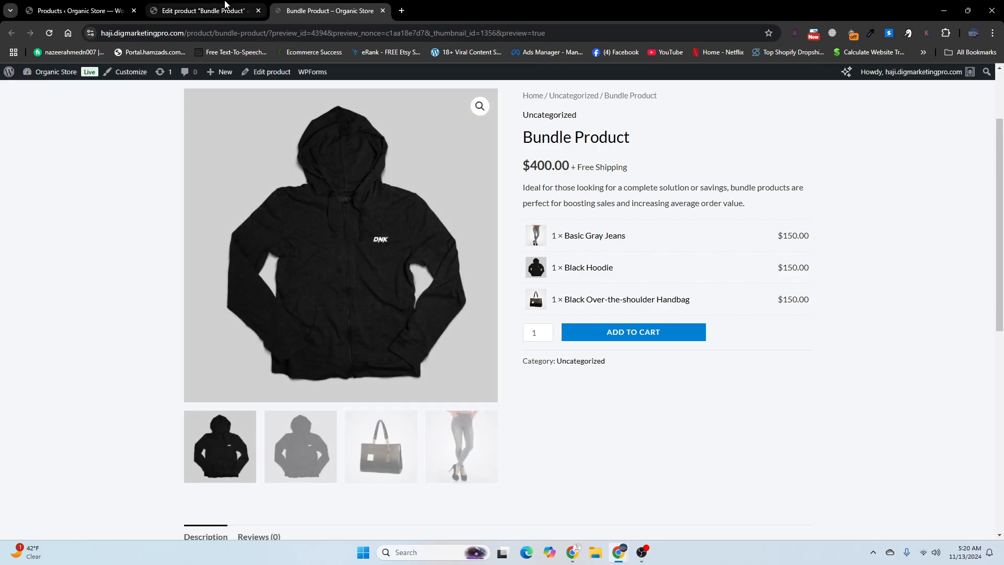
{"action": "left_click", "coordinate": [242, 8]}
{"action": "scroll", "coordinate": [374, 333], "scroll_direction": "down", "scroll_amount": 10}
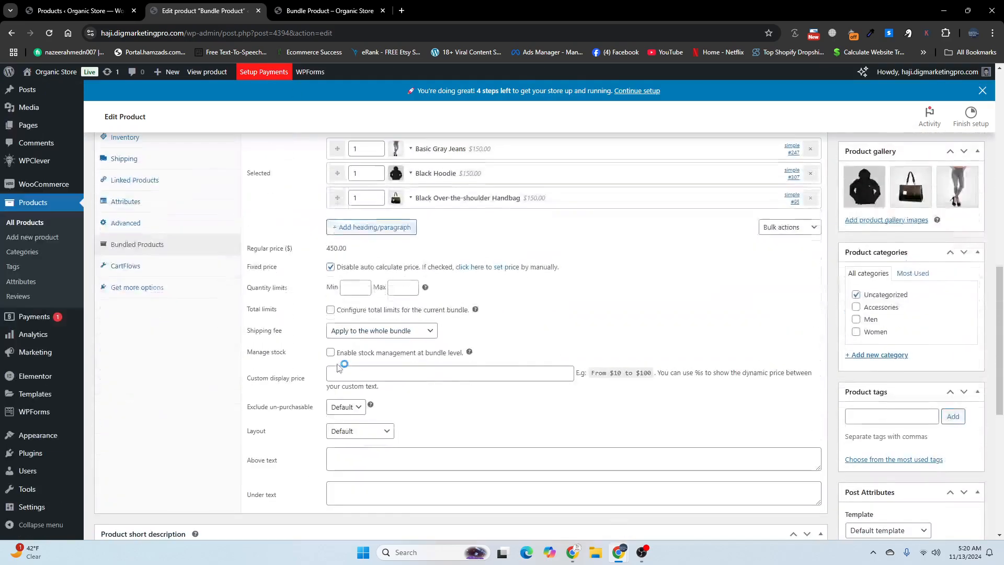
{"action": "scroll", "coordinate": [352, 331], "scroll_direction": "up", "scroll_amount": 1}
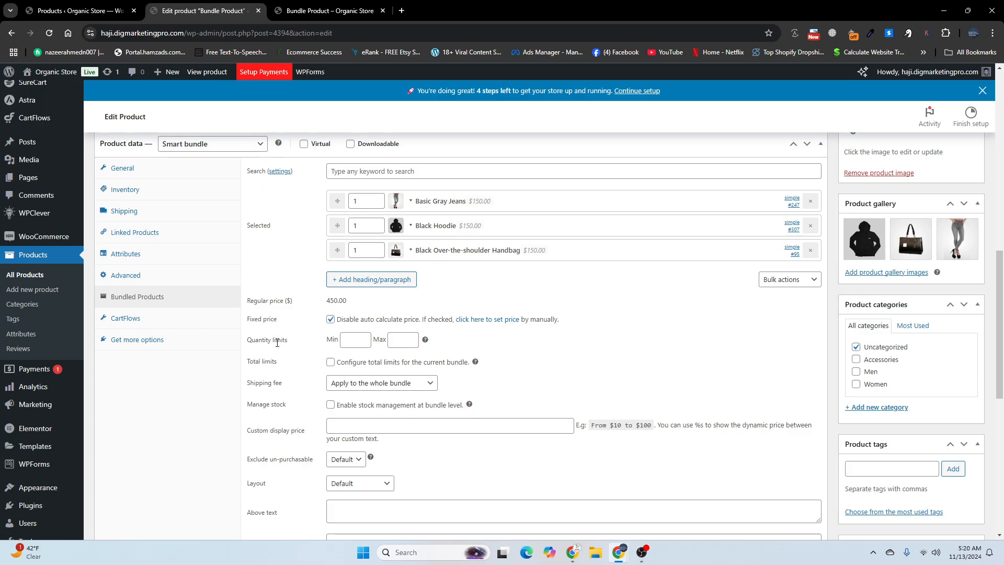
{"action": "left_click", "coordinate": [324, 10]}
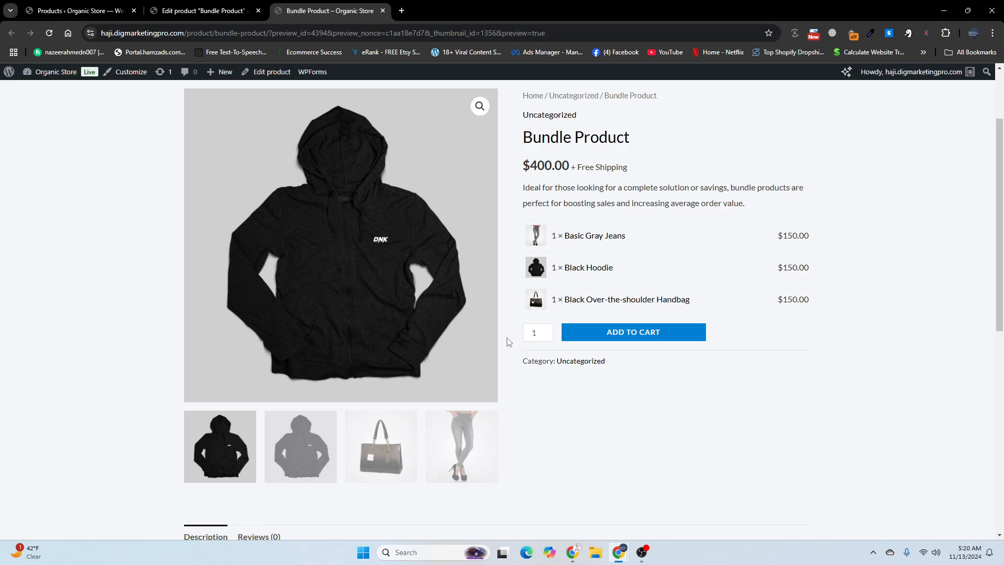
{"action": "left_click", "coordinate": [546, 330]}
Step: Enable custom quantity for Basic Gray Jeans, update the product and check its quantity field on the store page
{"action": "left_click", "coordinate": [248, 7]}
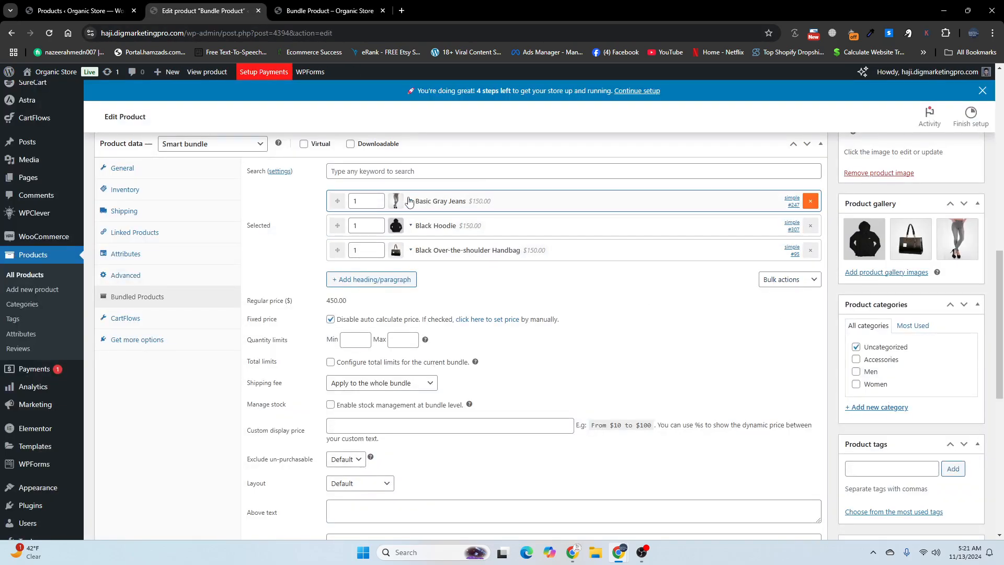
{"action": "left_click", "coordinate": [409, 201]}
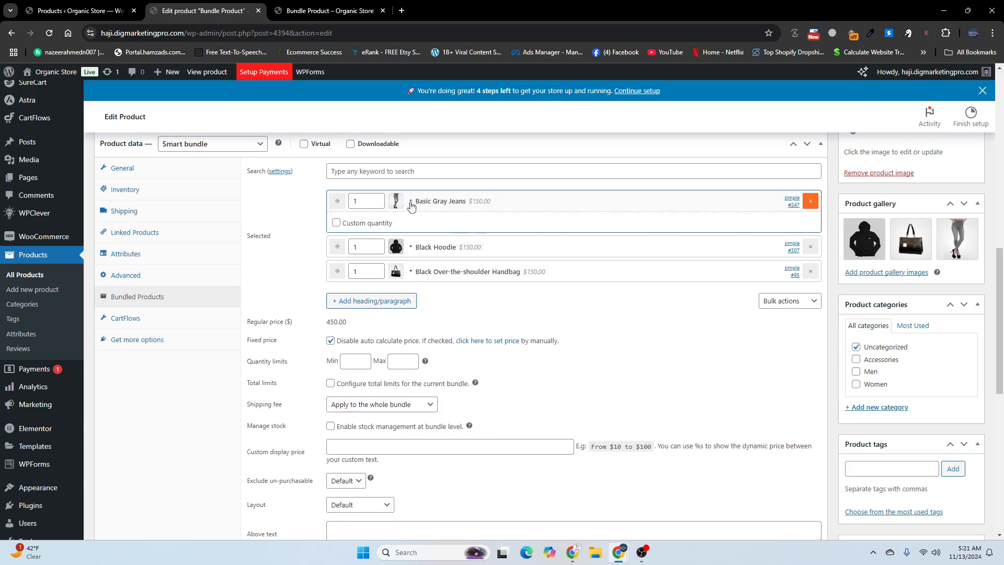
{"action": "left_click", "coordinate": [336, 224]}
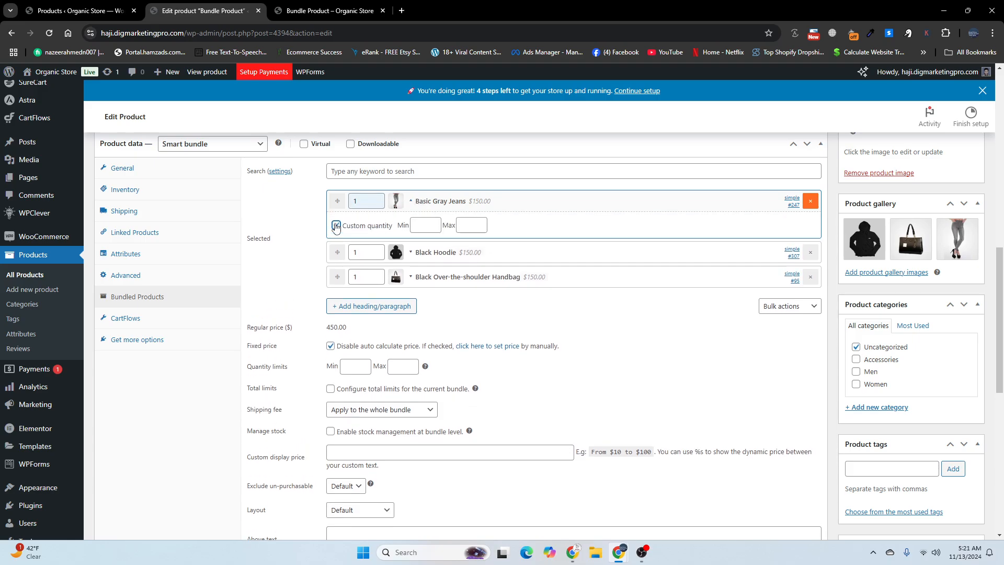
{"action": "scroll", "coordinate": [726, 280], "scroll_direction": "up", "scroll_amount": 5}
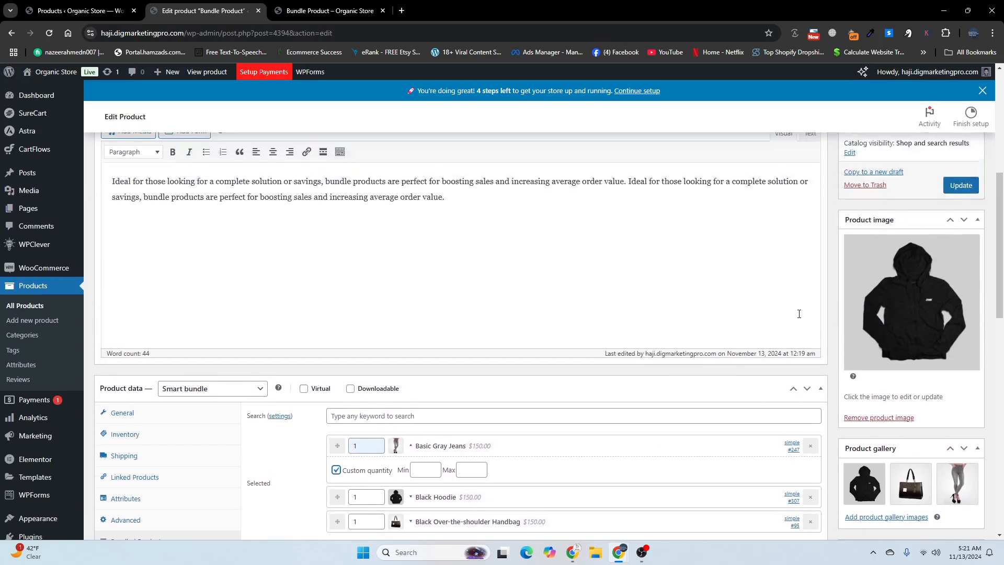
{"action": "left_click", "coordinate": [964, 208]}
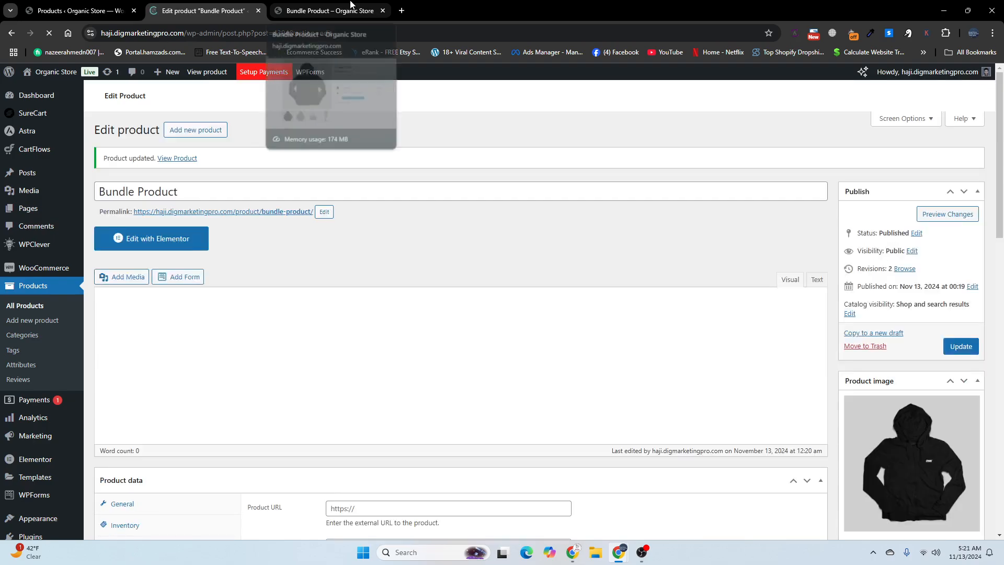
{"action": "left_click", "coordinate": [351, 5]}
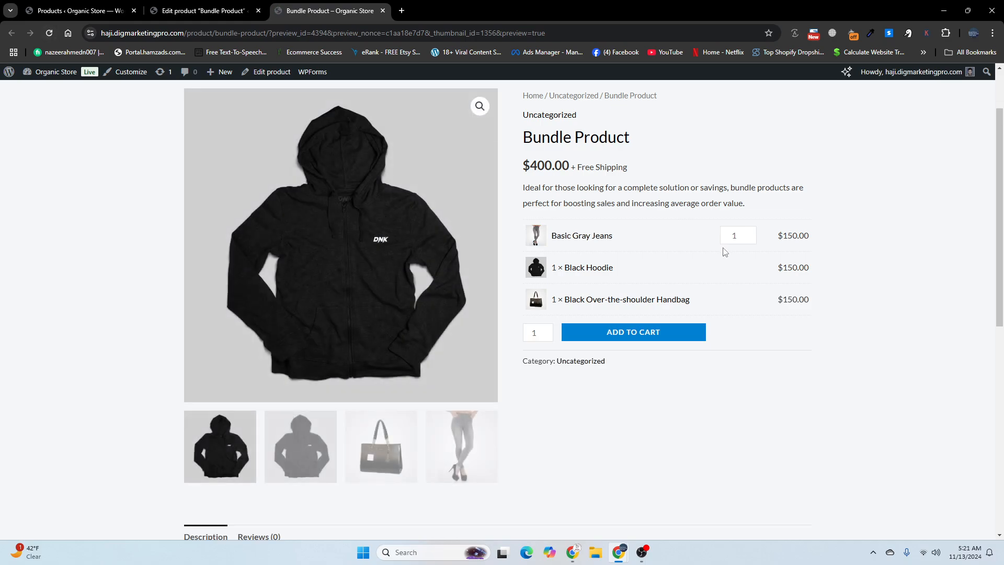
{"action": "mouse_move", "coordinate": [750, 237]}
Step: Enable custom quantity in bulk for all the bundled products
{"action": "left_click", "coordinate": [214, 4]}
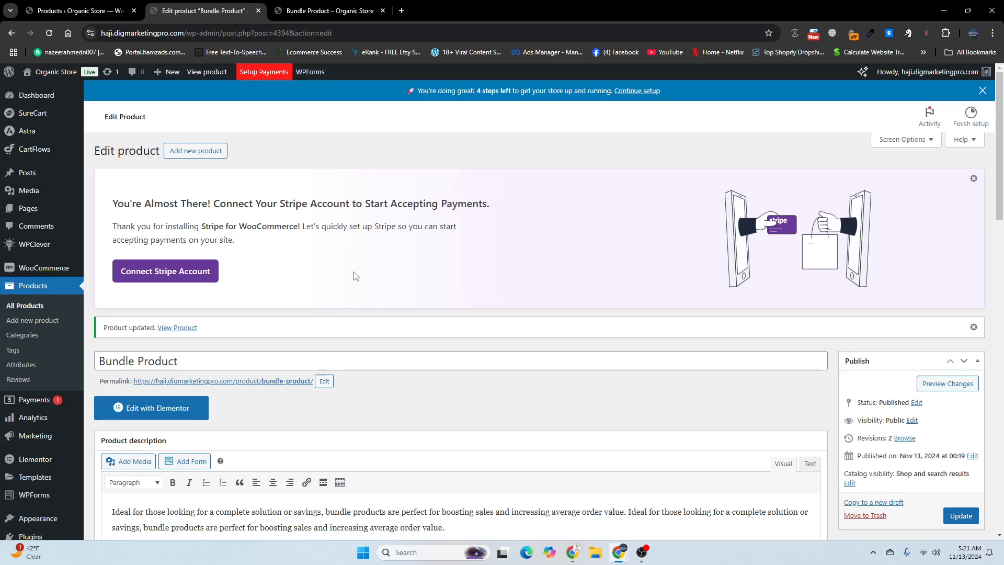
{"action": "scroll", "coordinate": [351, 276], "scroll_direction": "down", "scroll_amount": 10}
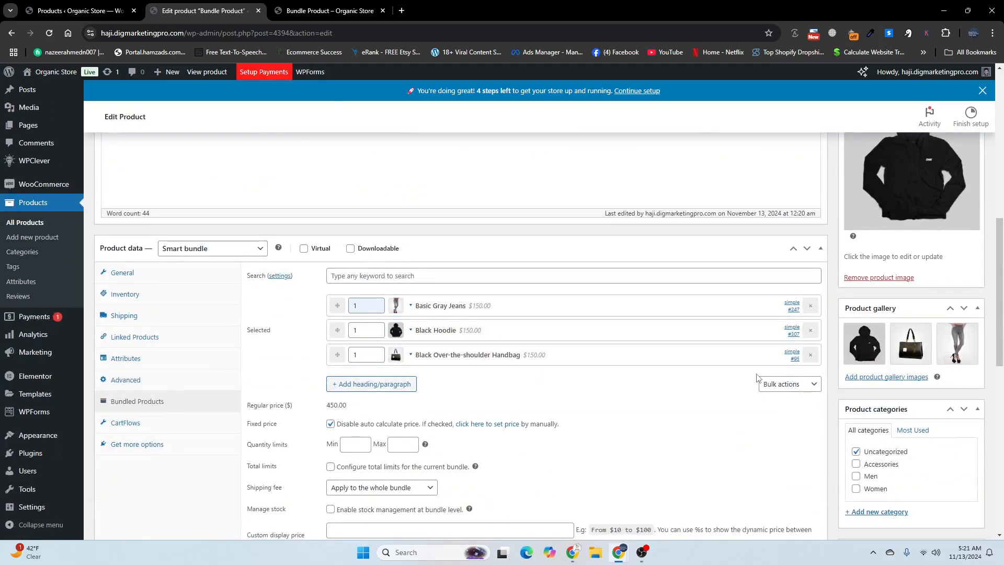
{"action": "left_click", "coordinate": [775, 388]}
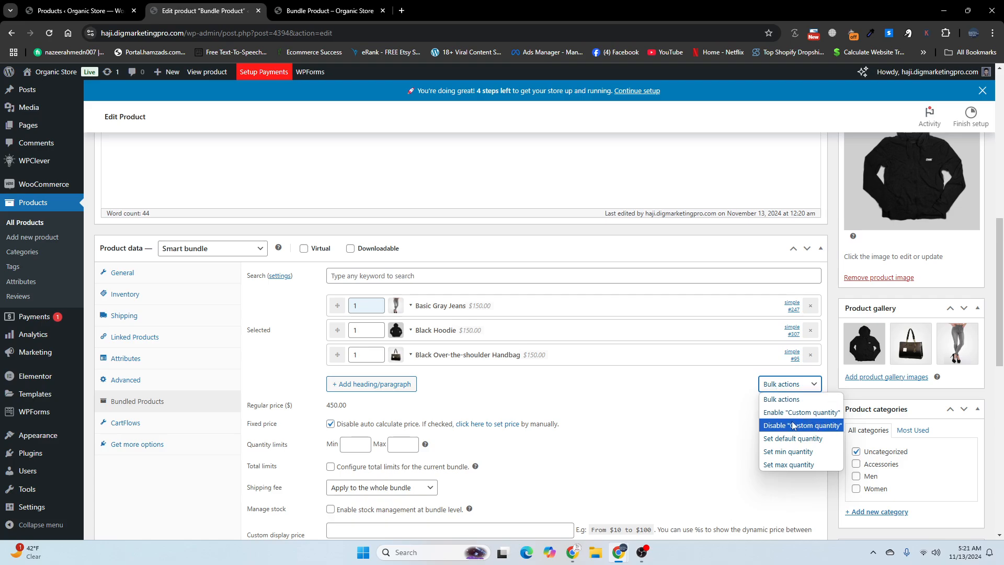
{"action": "left_click", "coordinate": [788, 413]}
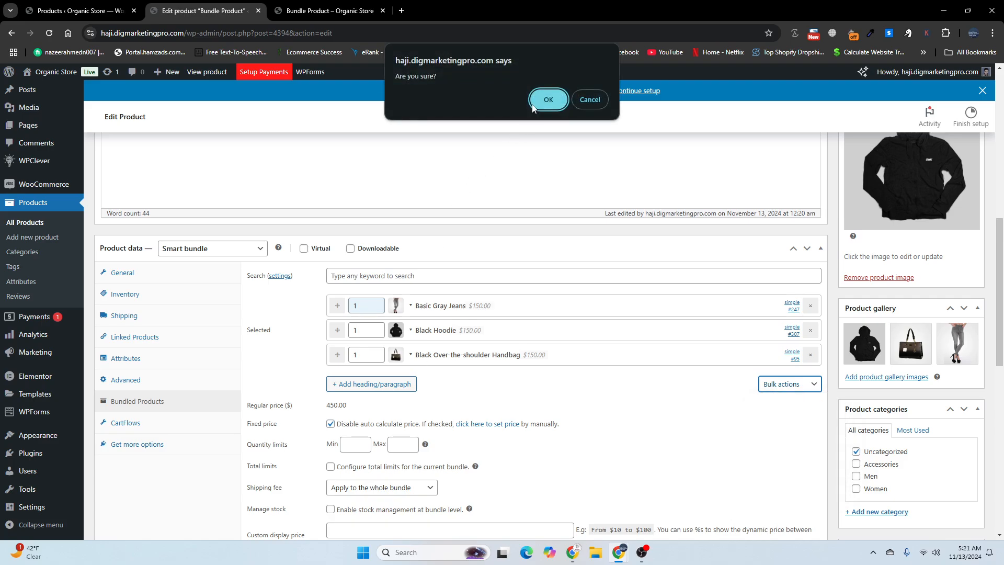
{"action": "left_click", "coordinate": [548, 100]}
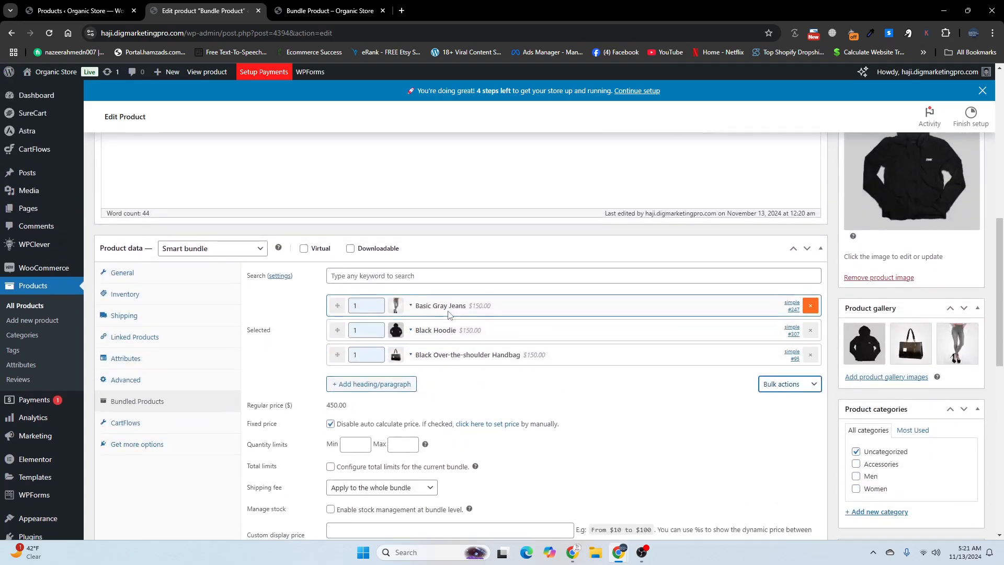
Step: Set the Black Hoodie's maximum custom quantity to 5, update the product and return to its store page
{"action": "left_click", "coordinate": [411, 330]}
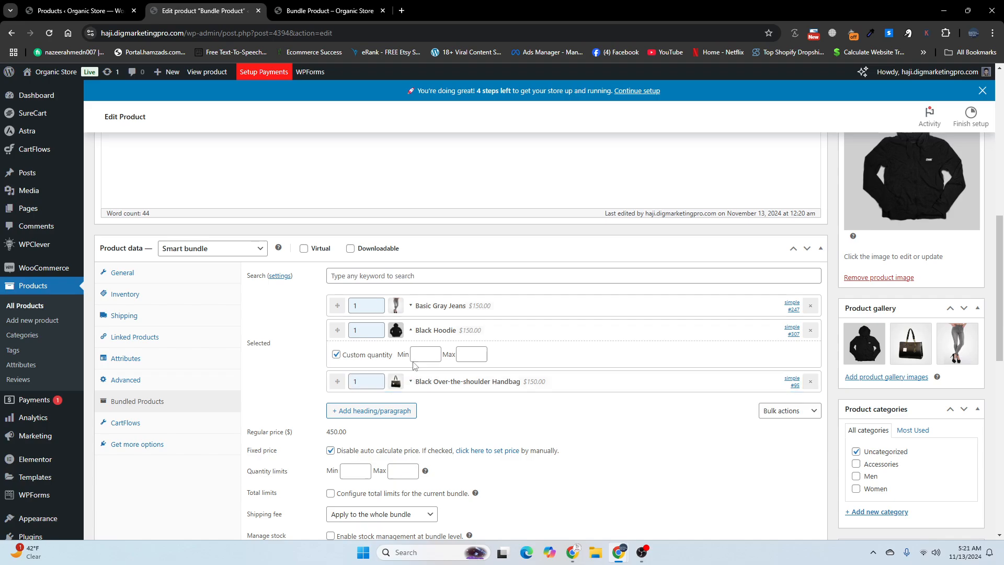
{"action": "left_click", "coordinate": [463, 355]}
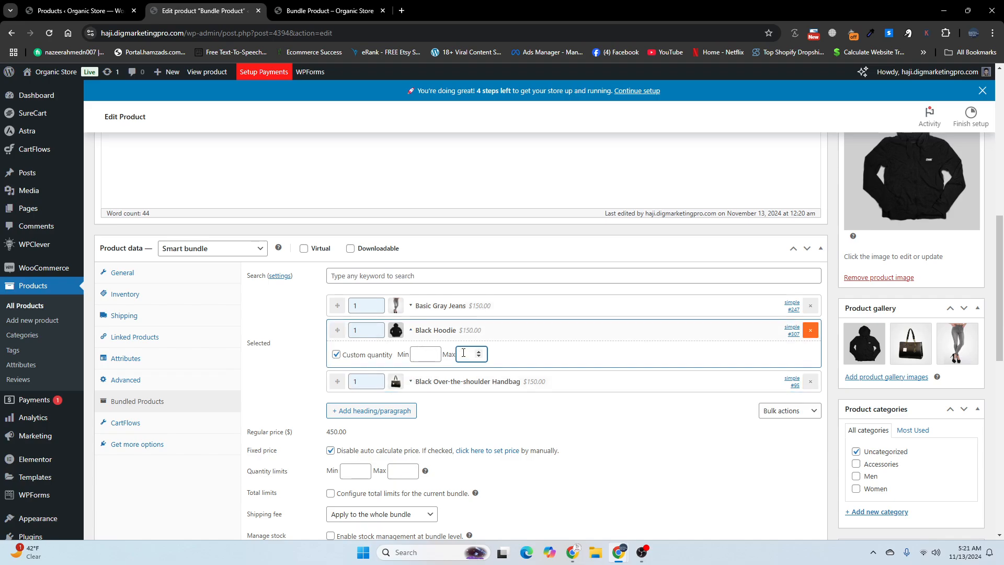
{"action": "type", "text": "3"}
{"action": "scroll", "coordinate": [622, 408], "scroll_direction": "up", "scroll_amount": 4}
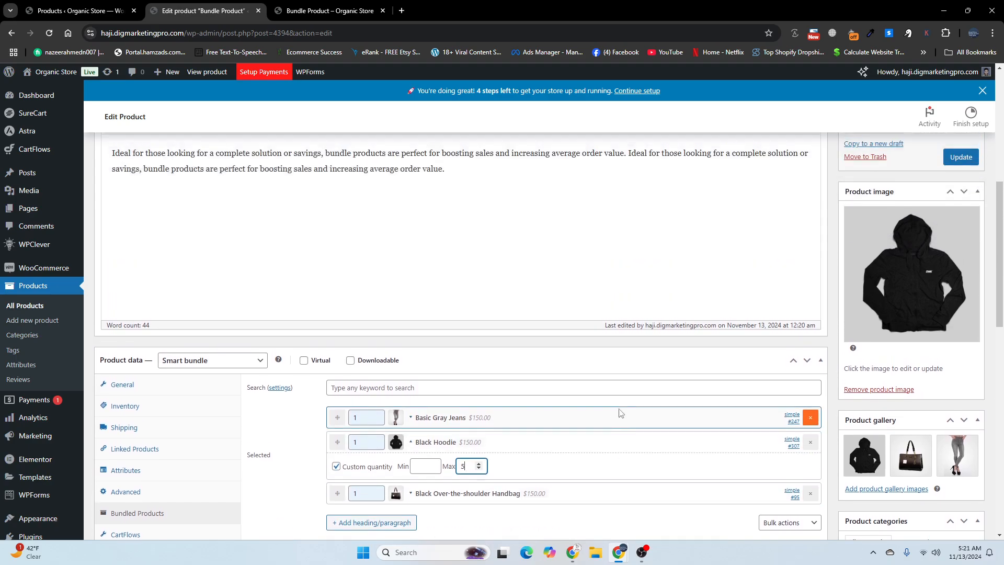
{"action": "left_click", "coordinate": [970, 256]}
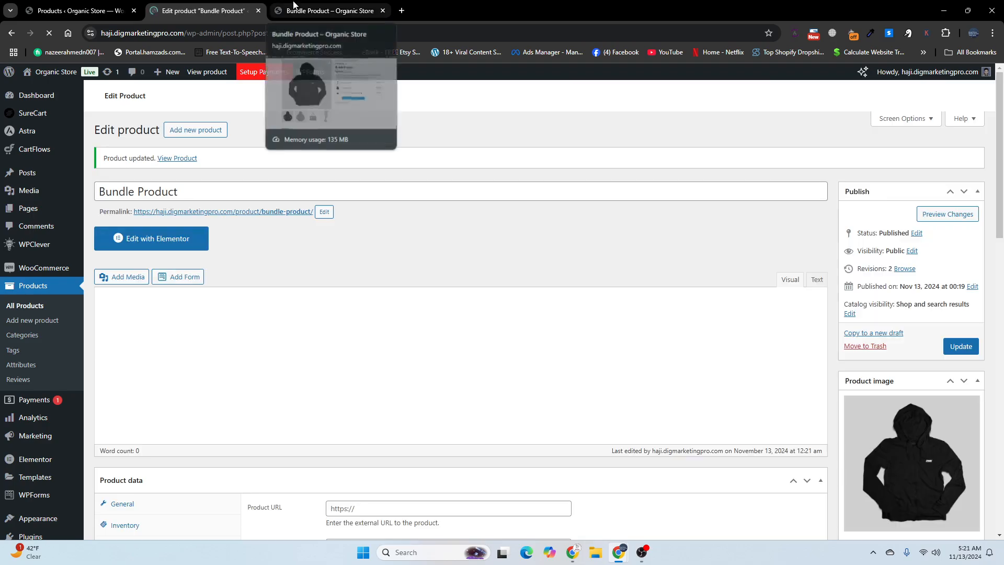
{"action": "left_click", "coordinate": [294, 5]}
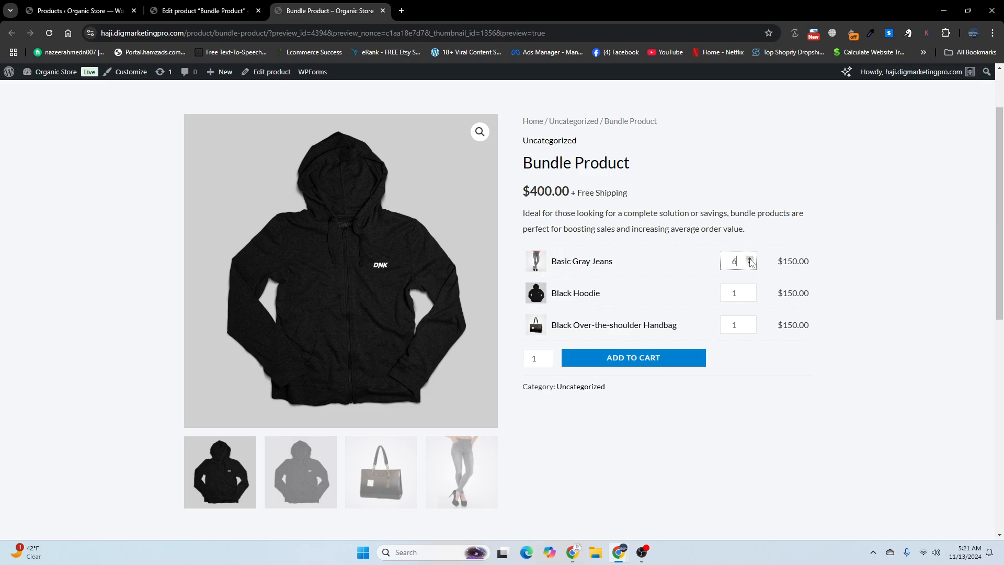
Step: Raise the Black Hoodie's quantity on the store page and compare the displayed bundle price with the custom display price setting
{"action": "left_click", "coordinate": [750, 290]}
{"action": "left_click", "coordinate": [750, 291]}
{"action": "left_click", "coordinate": [750, 290]}
{"action": "left_click", "coordinate": [750, 290]}
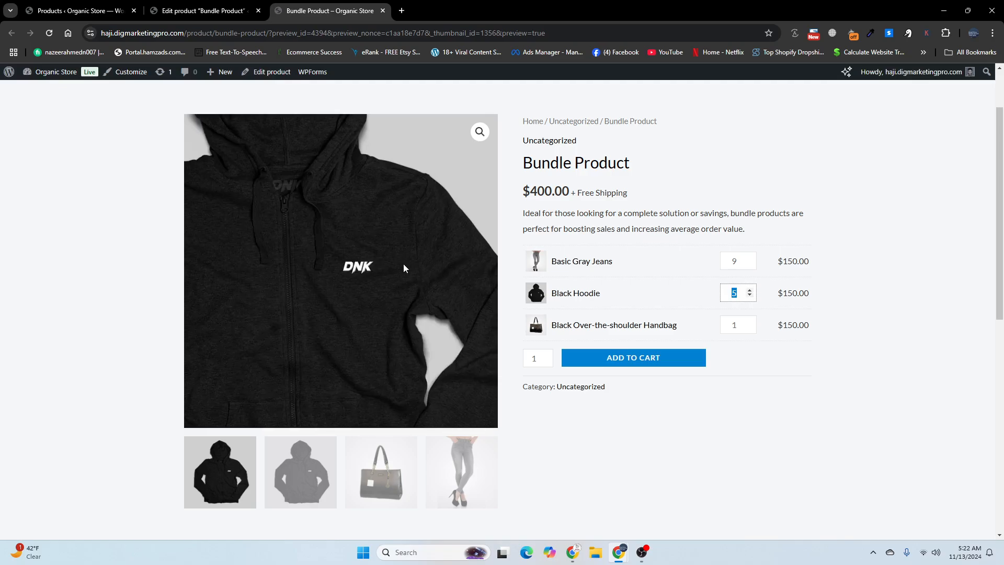
{"action": "left_click", "coordinate": [198, 11]}
{"action": "scroll", "coordinate": [308, 379], "scroll_direction": "down", "scroll_amount": 15}
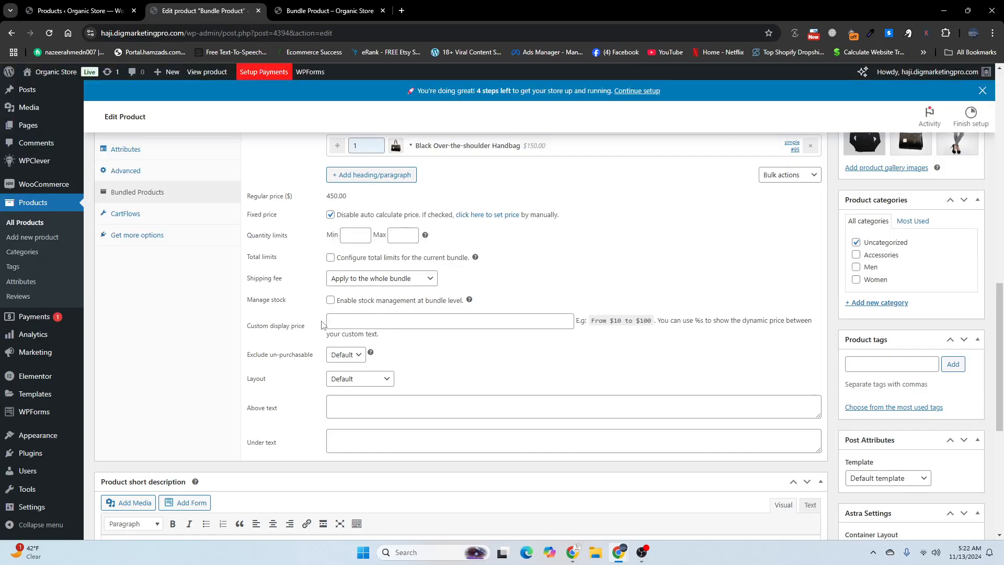
{"action": "left_click", "coordinate": [329, 11]}
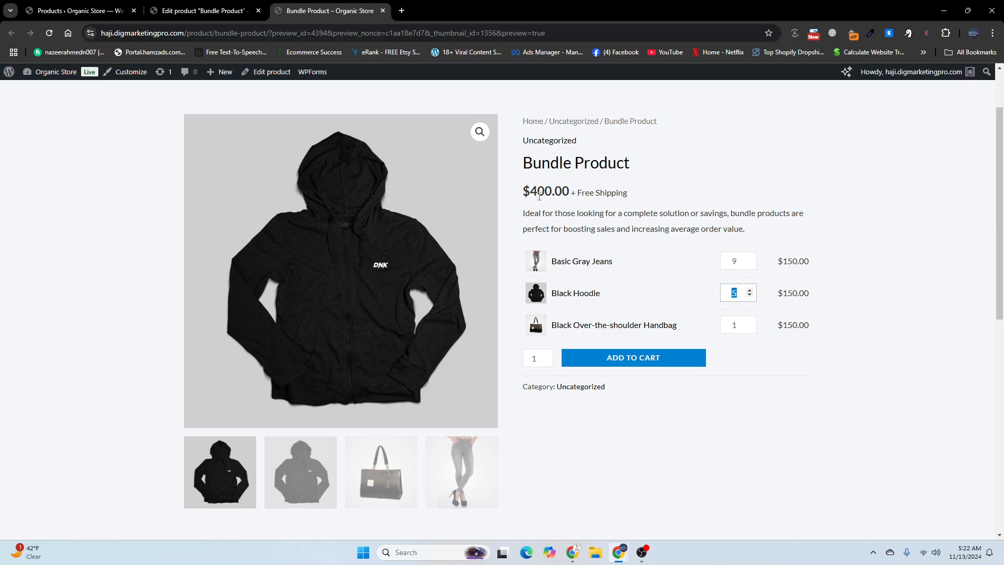
{"action": "key", "text": "ctrl+shift+Tab"}
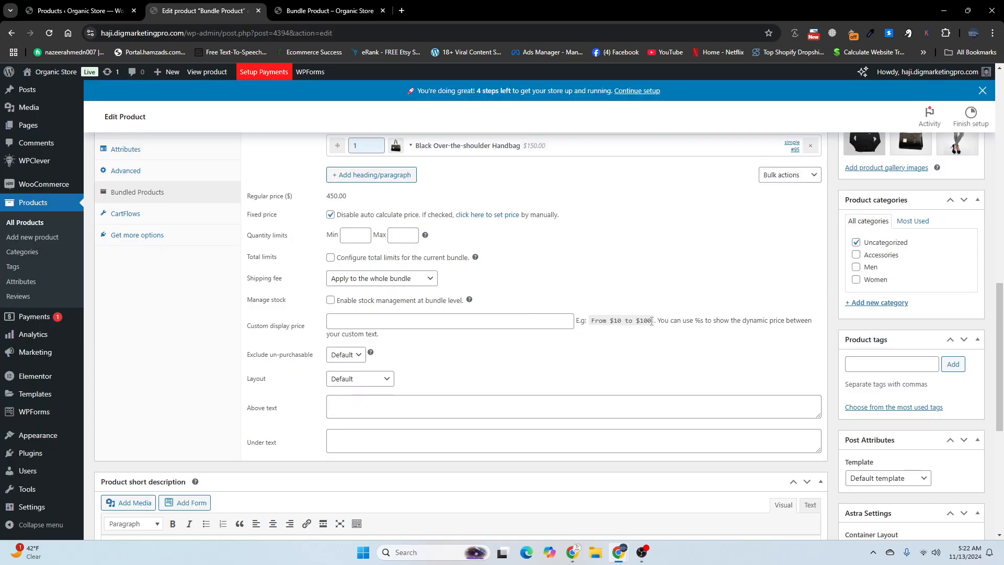
Step: Set the bundle's custom display price to "$10 to $100", update the product and check the price on the store page
{"action": "left_click_drag", "start_coordinate": [652, 321], "coordinate": [604, 322]}
{"action": "key", "text": "ctrl+c"}
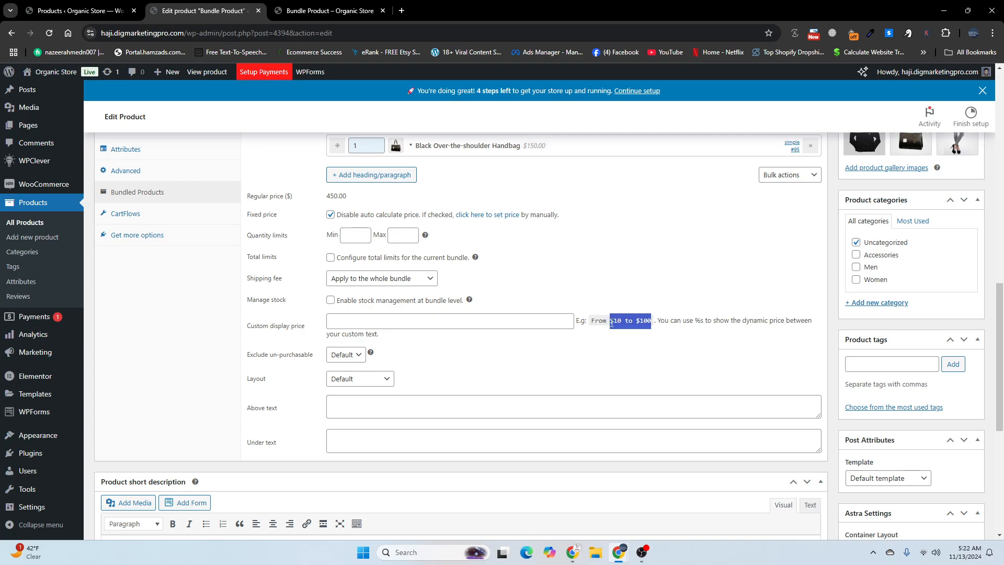
{"action": "left_click", "coordinate": [429, 322]}
{"action": "key", "text": "ctrl+v"}
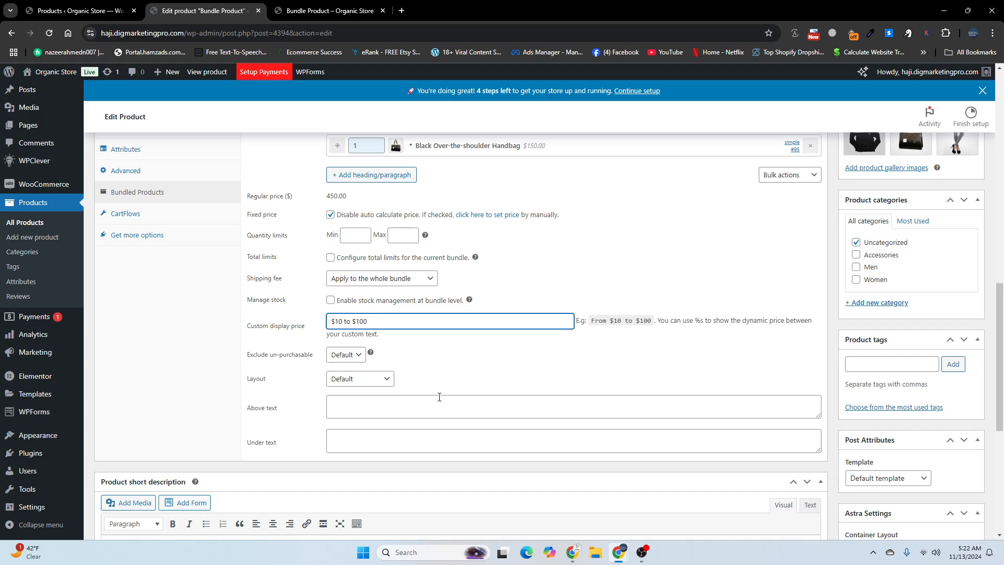
{"action": "scroll", "coordinate": [768, 338], "scroll_direction": "up", "scroll_amount": 1}
{"action": "scroll", "coordinate": [892, 269], "scroll_direction": "up", "scroll_amount": 3}
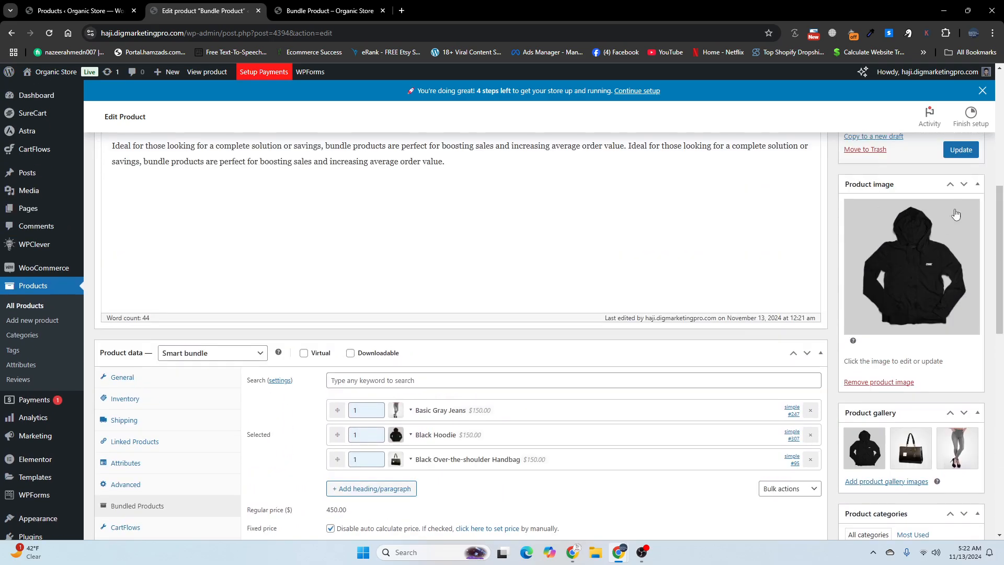
{"action": "left_click", "coordinate": [959, 151]}
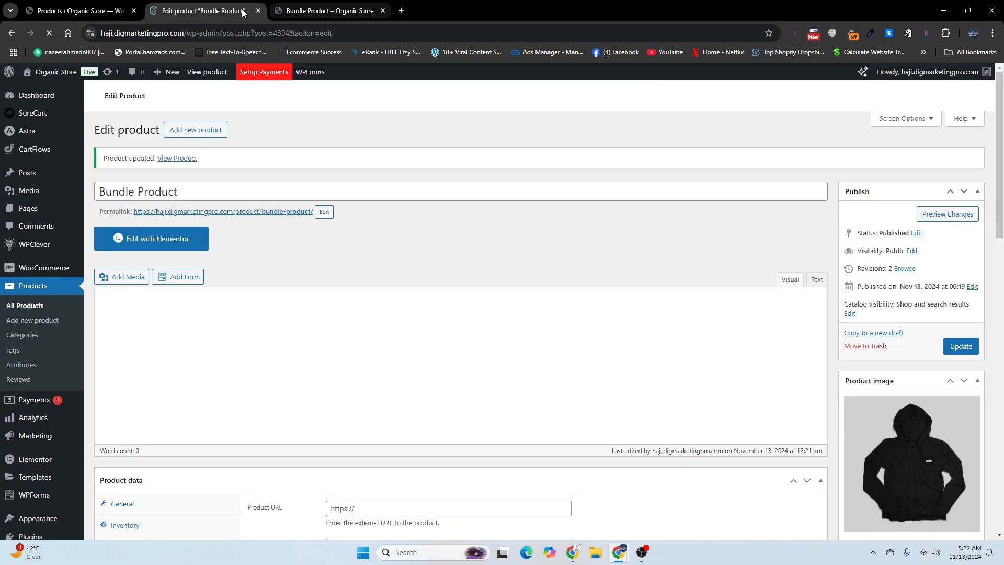
{"action": "left_click", "coordinate": [317, 6]}
{"action": "left_click", "coordinate": [48, 33]}
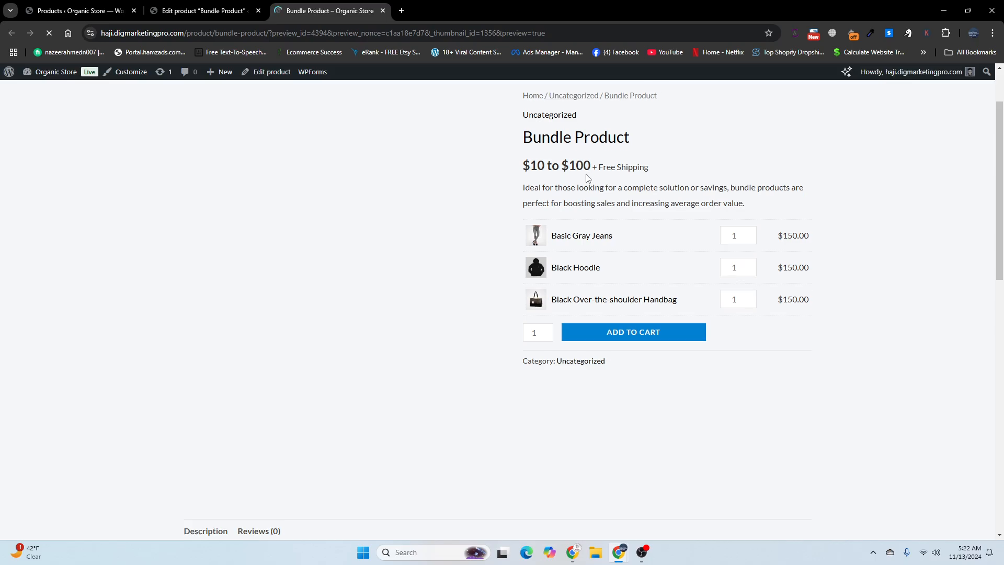
Step: Clear the bundle's custom display price in the product editor
{"action": "left_click", "coordinate": [207, 7]}
{"action": "scroll", "coordinate": [421, 385], "scroll_direction": "down", "scroll_amount": 7}
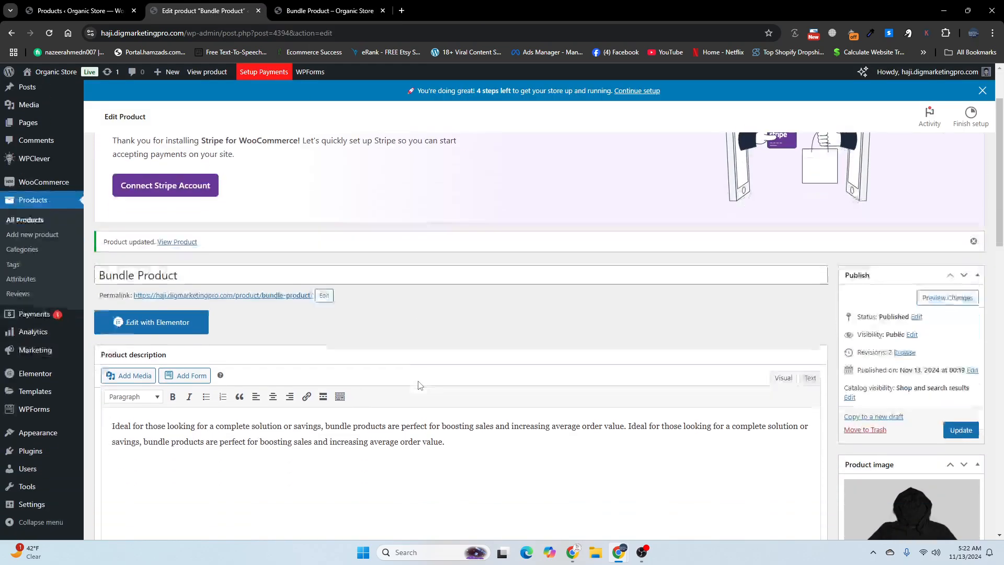
{"action": "scroll", "coordinate": [421, 385], "scroll_direction": "down", "scroll_amount": 4}
{"action": "left_click_drag", "start_coordinate": [367, 321], "coordinate": [303, 323]}
{"action": "key", "text": "BackSpace"}
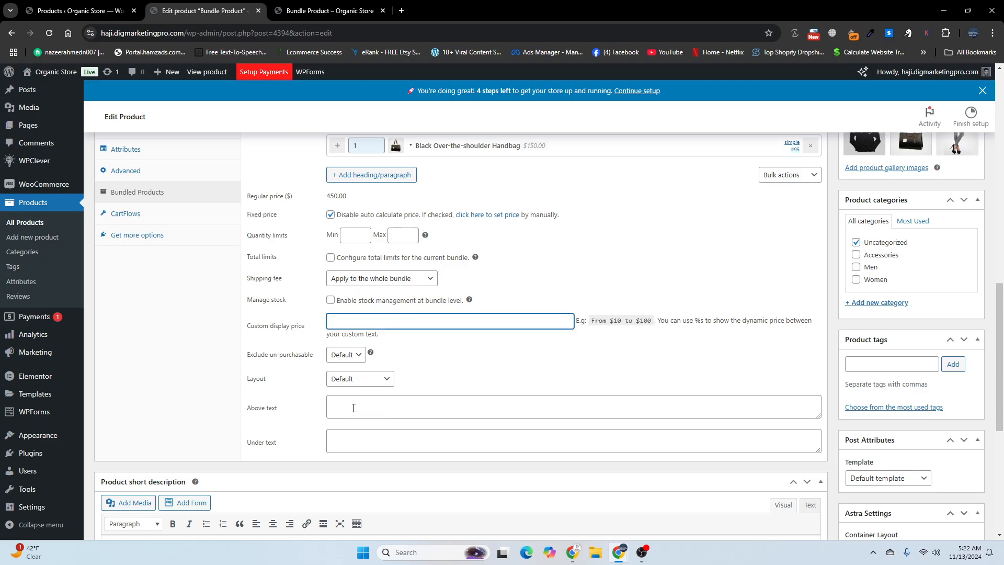
Step: Set the bundle's above text to "you can use %s to show the dynamic price between your custom text", copied from the custom display price hint
{"action": "left_click", "coordinate": [353, 408]}
{"action": "left_click_drag", "start_coordinate": [660, 321], "coordinate": [382, 336]}
{"action": "right_click", "coordinate": [368, 332]}
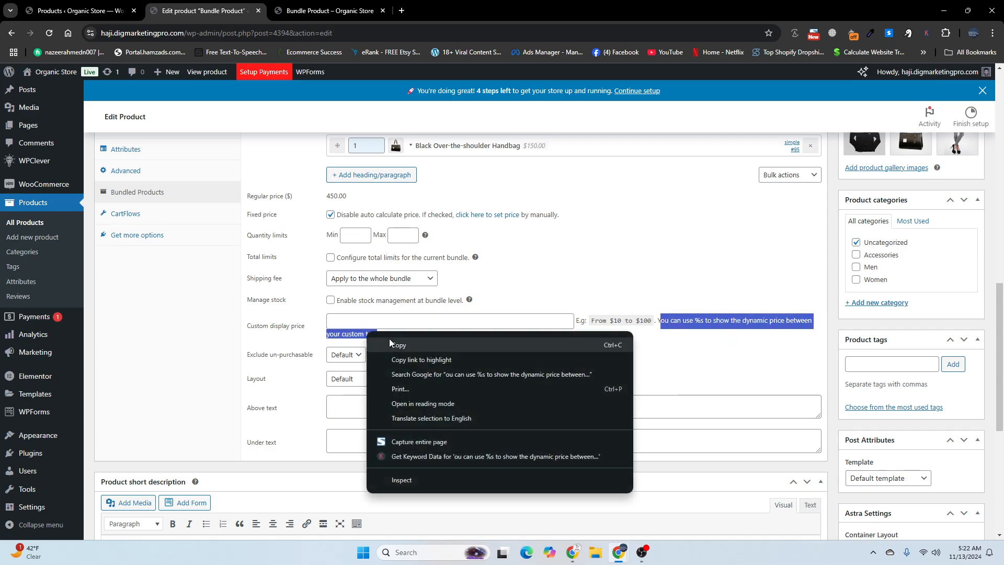
{"action": "left_click", "coordinate": [389, 337]}
{"action": "left_click", "coordinate": [330, 10]}
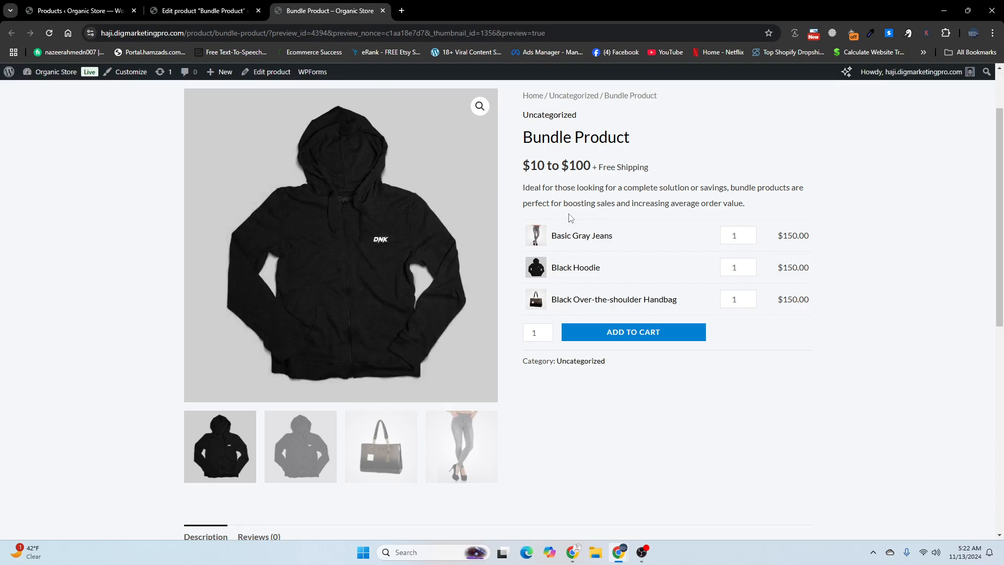
{"action": "left_click", "coordinate": [216, 6]}
{"action": "left_click", "coordinate": [353, 397]}
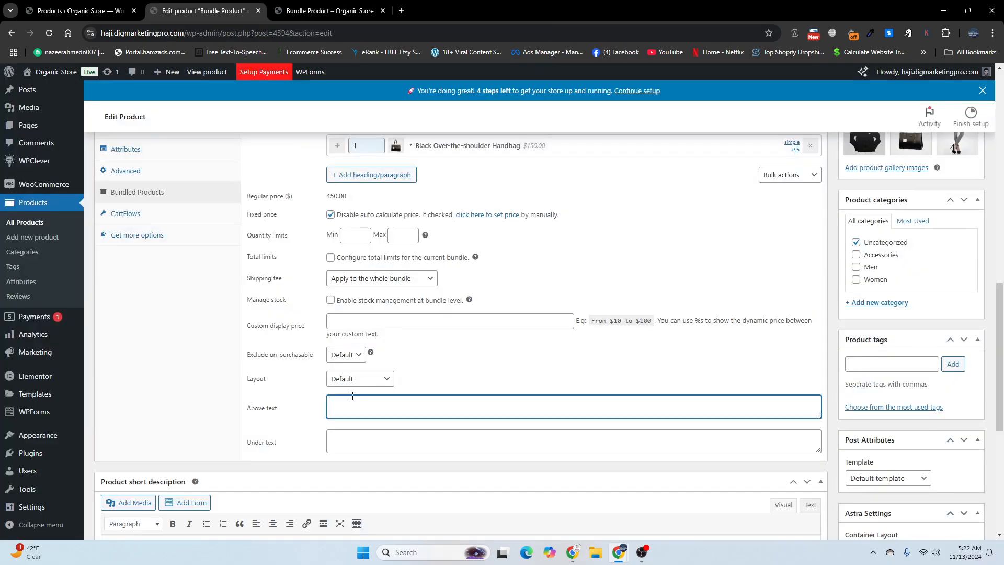
{"action": "key", "text": "ctrl+v"}
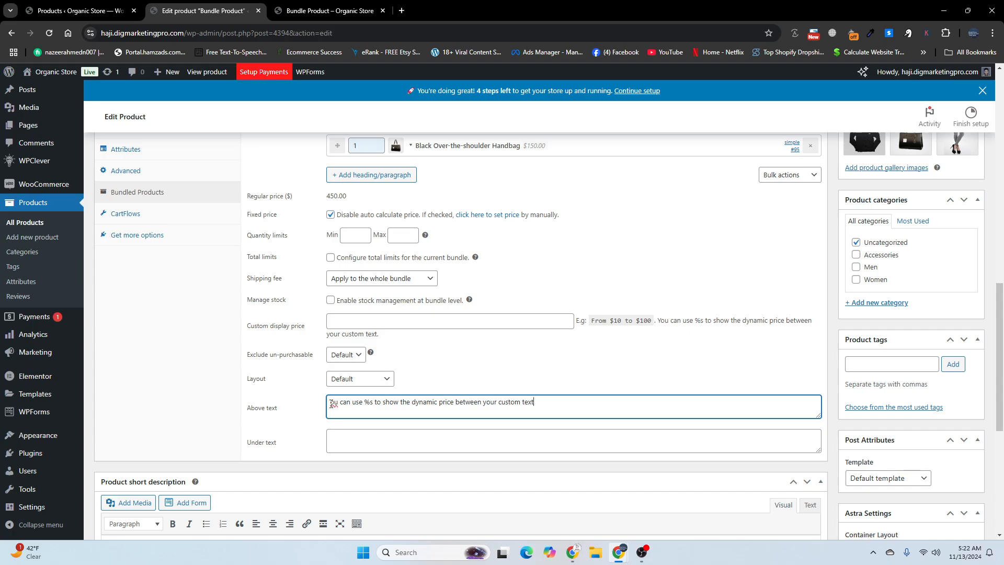
{"action": "type", "text": "Y"}
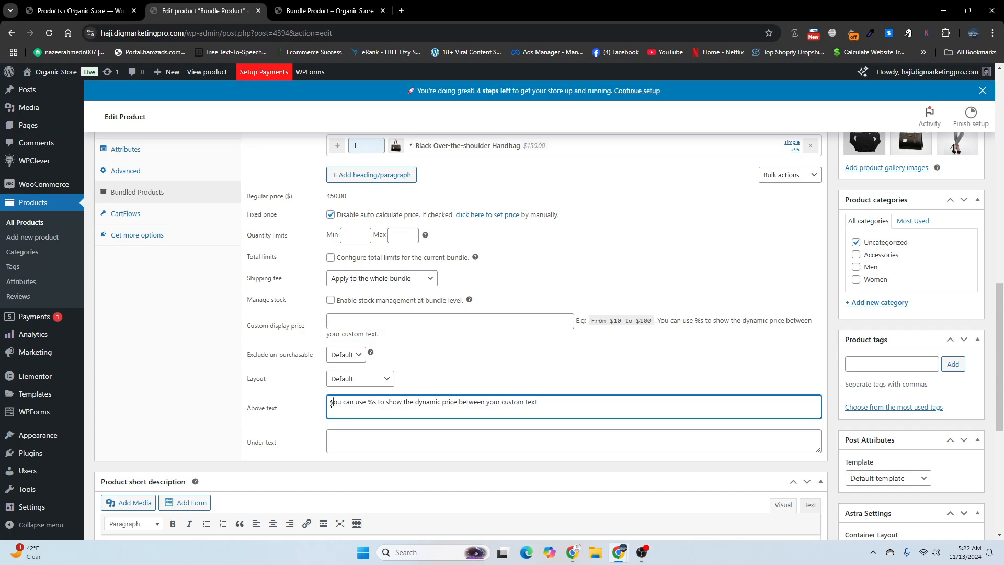
Step: Use the above text's sentence, "you can use %s to show the dynamic price between your custom text", as the bundle's under text
{"action": "key", "text": "ctrl+a"}
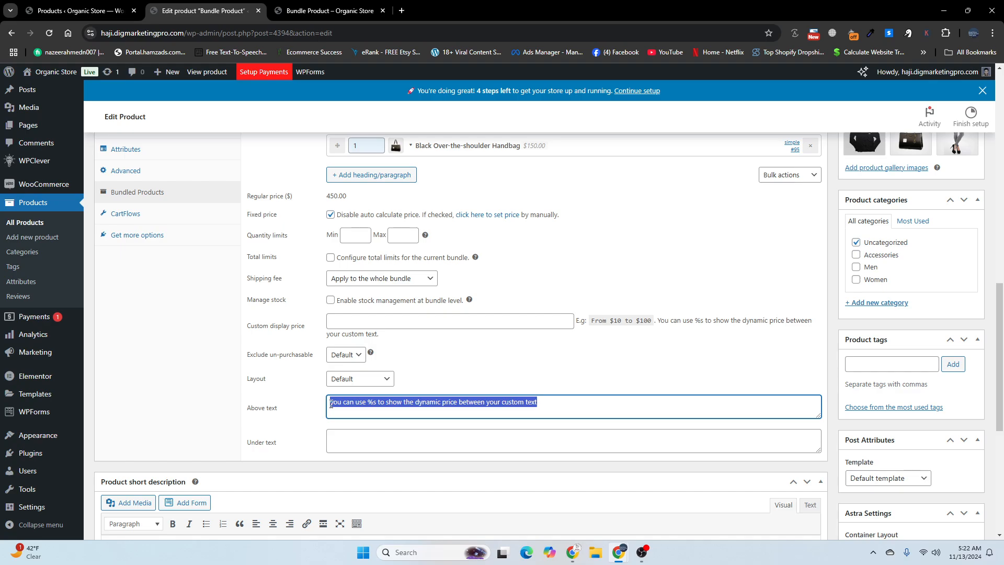
{"action": "left_click", "coordinate": [342, 449]}
{"action": "key", "text": "ctrl+v"}
Step: Update the product and reload its store page to check the texts above and under the bundled items
{"action": "scroll", "coordinate": [967, 268], "scroll_direction": "up", "scroll_amount": 3}
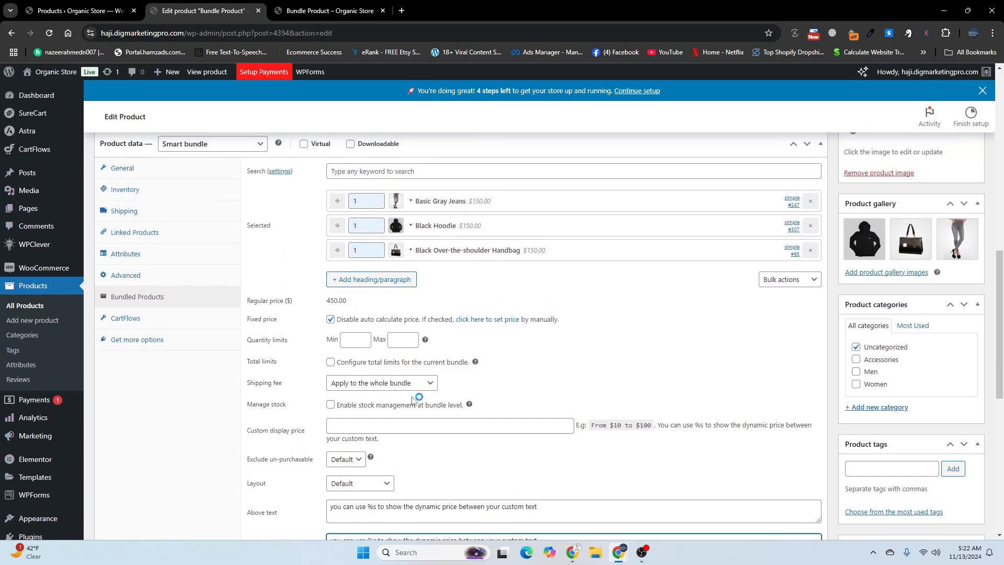
{"action": "scroll", "coordinate": [967, 267], "scroll_direction": "up", "scroll_amount": 2}
{"action": "scroll", "coordinate": [967, 268], "scroll_direction": "up", "scroll_amount": 5}
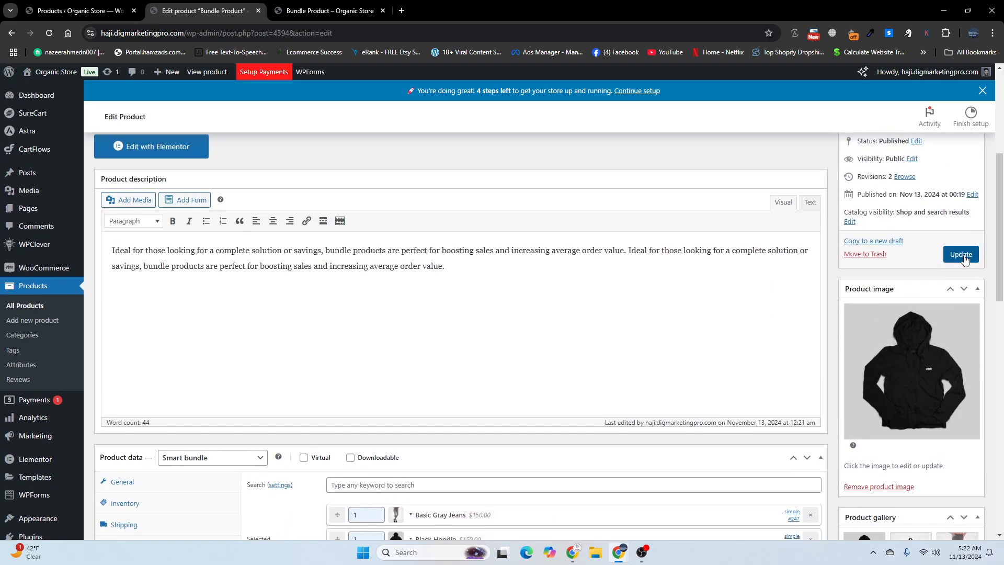
{"action": "left_click", "coordinate": [960, 254]}
{"action": "left_click", "coordinate": [330, 10]}
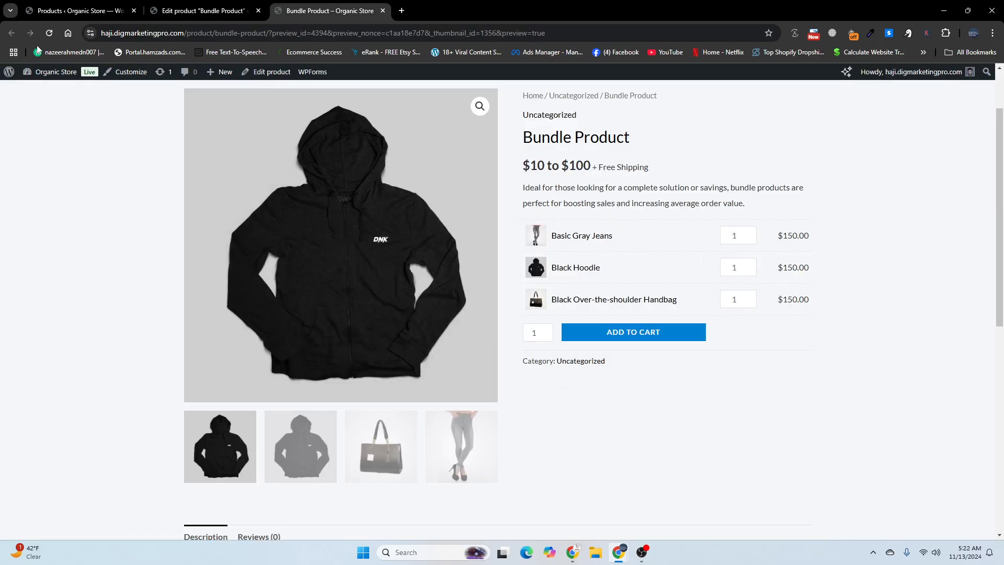
{"action": "left_click", "coordinate": [50, 33]}
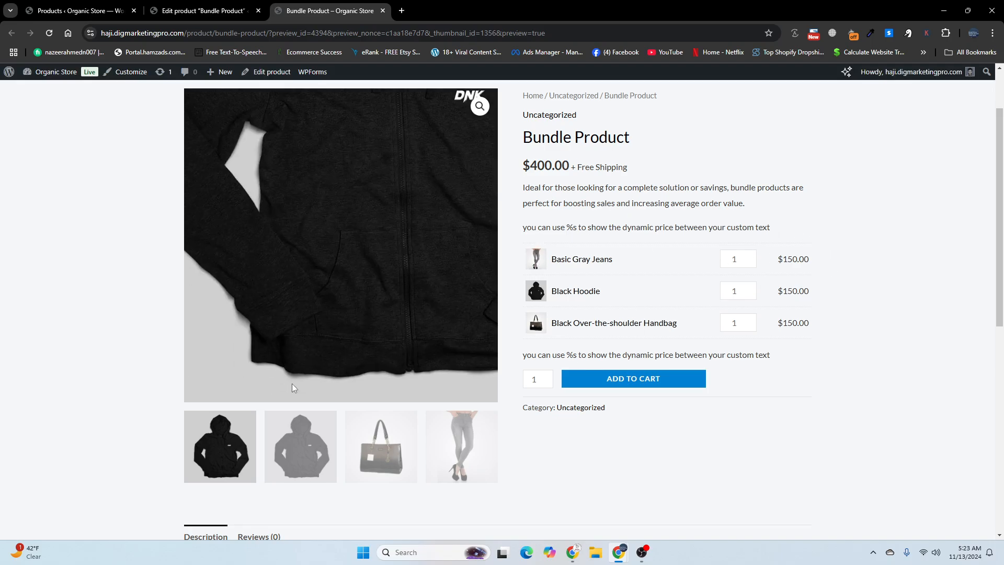
{"action": "scroll", "coordinate": [292, 386], "scroll_direction": "down", "scroll_amount": 3}
{"action": "scroll", "coordinate": [287, 392], "scroll_direction": "up", "scroll_amount": 3}
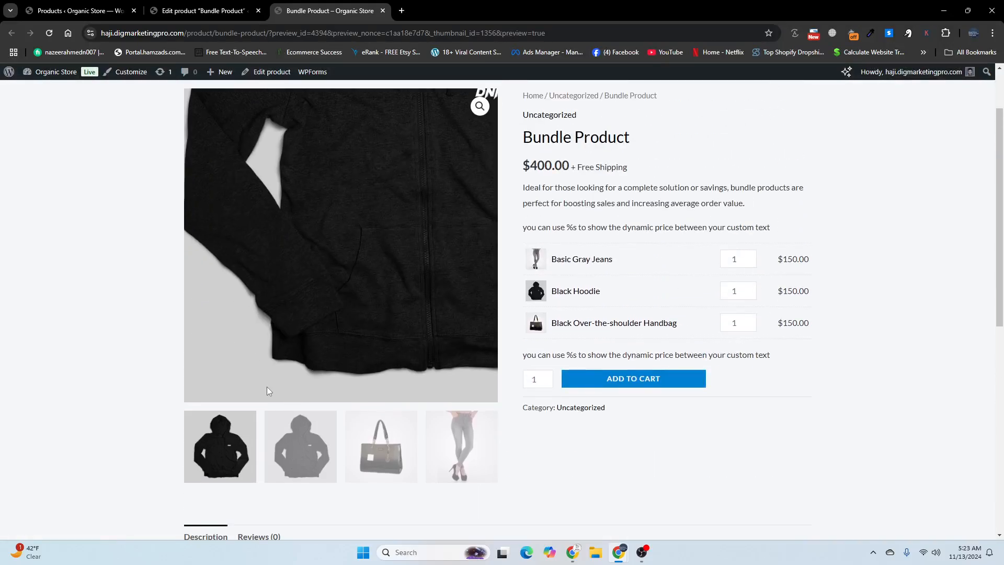
{"action": "scroll", "coordinate": [268, 393], "scroll_direction": "up", "scroll_amount": 2}
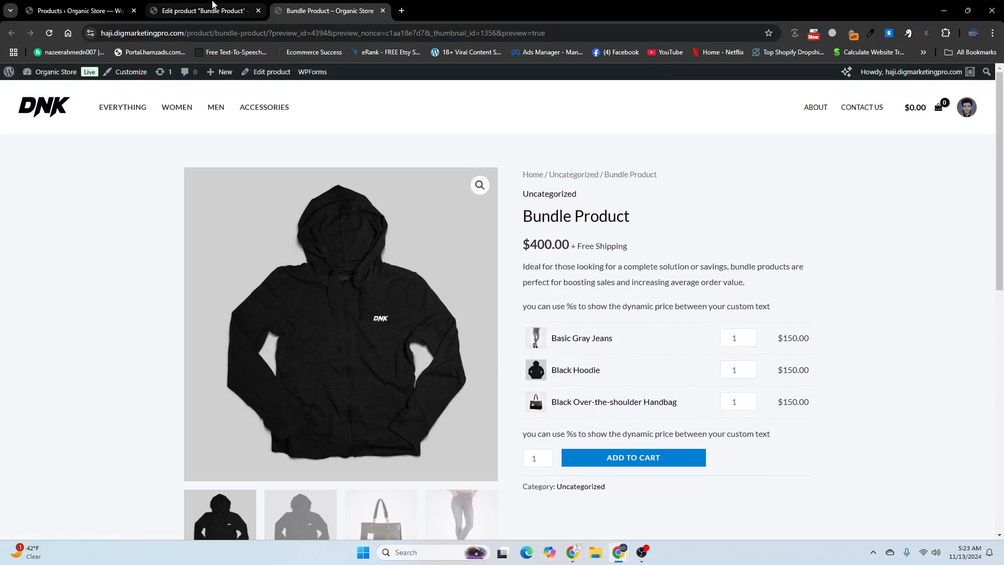
Step: Review the bundle's shipping fee choices, bulk actions and remaining bundled product settings
{"action": "left_click", "coordinate": [212, 4]}
{"action": "scroll", "coordinate": [293, 246], "scroll_direction": "down", "scroll_amount": 15}
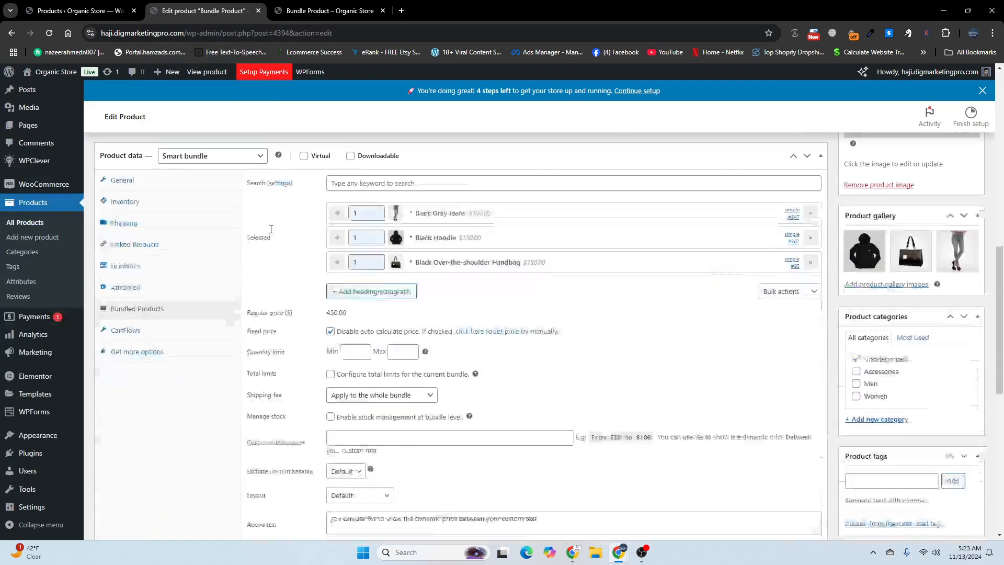
{"action": "scroll", "coordinate": [369, 282], "scroll_direction": "up", "scroll_amount": 1}
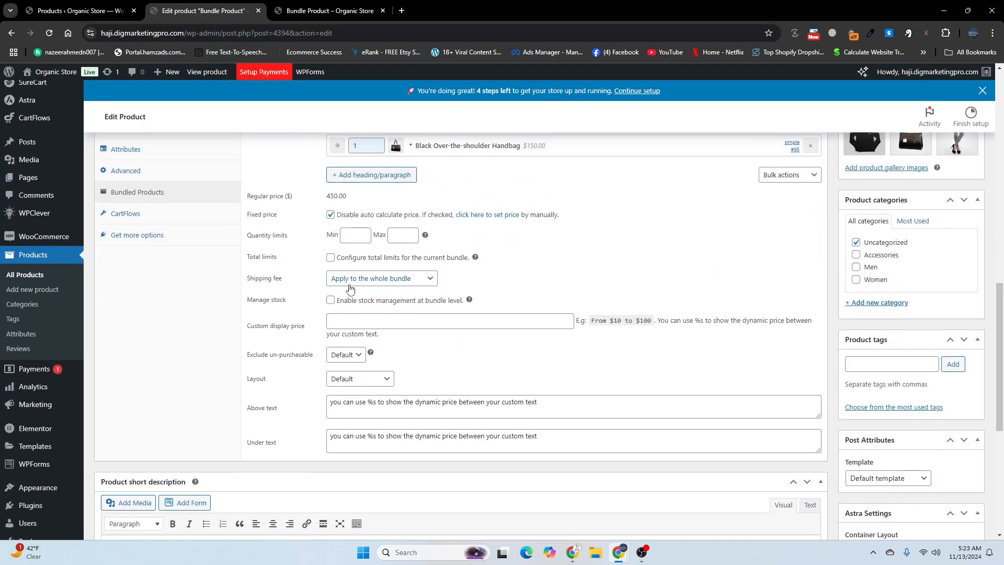
{"action": "left_click", "coordinate": [343, 281]}
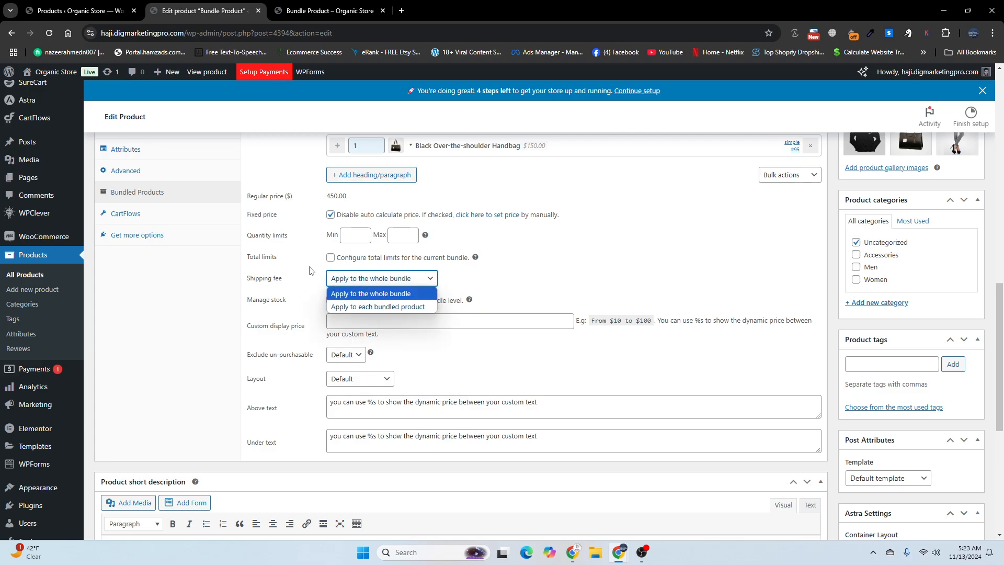
{"action": "scroll", "coordinate": [309, 277], "scroll_direction": "up", "scroll_amount": 1}
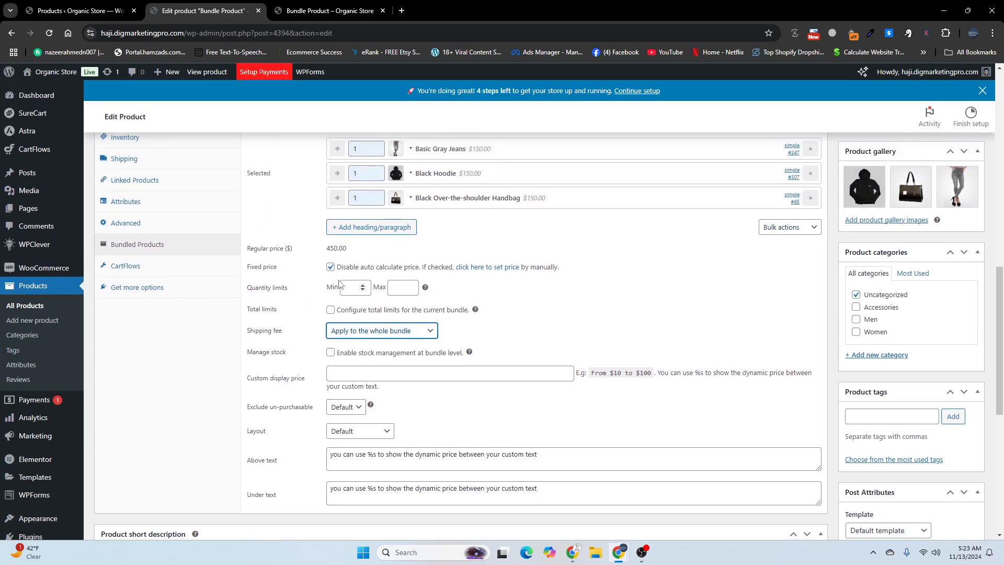
{"action": "left_click", "coordinate": [781, 227]}
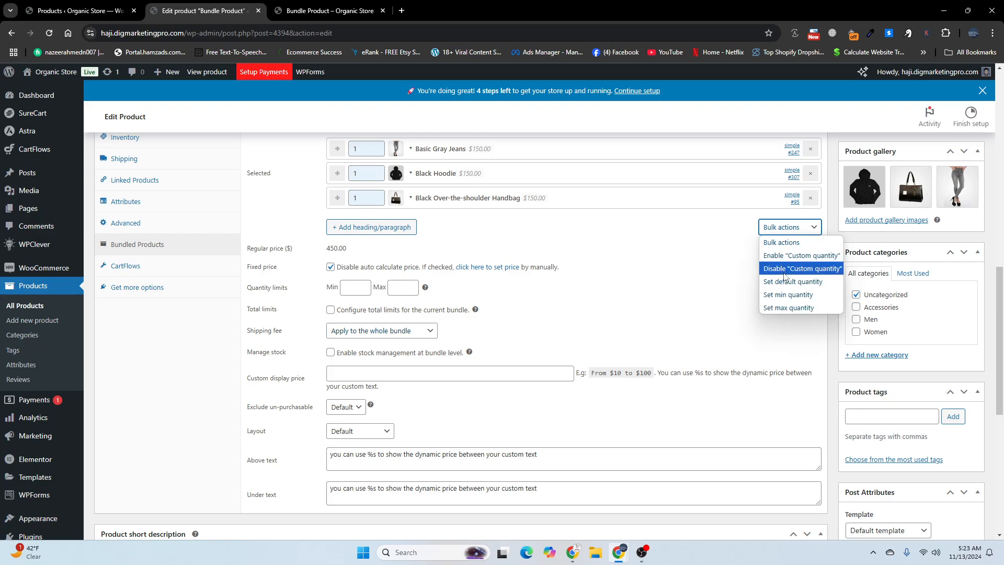
{"action": "left_click", "coordinate": [650, 284]}
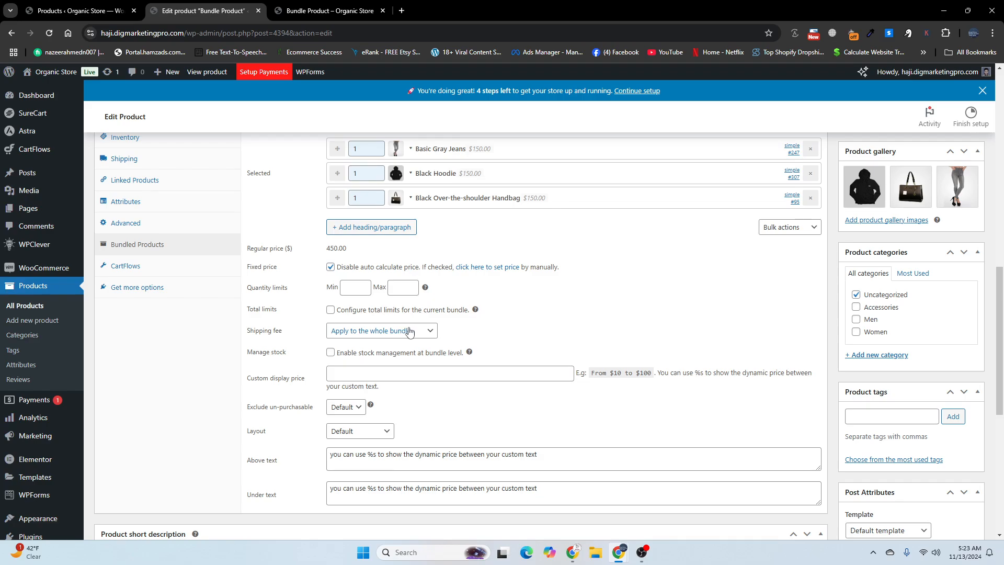
{"action": "scroll", "coordinate": [319, 376], "scroll_direction": "down", "scroll_amount": 2}
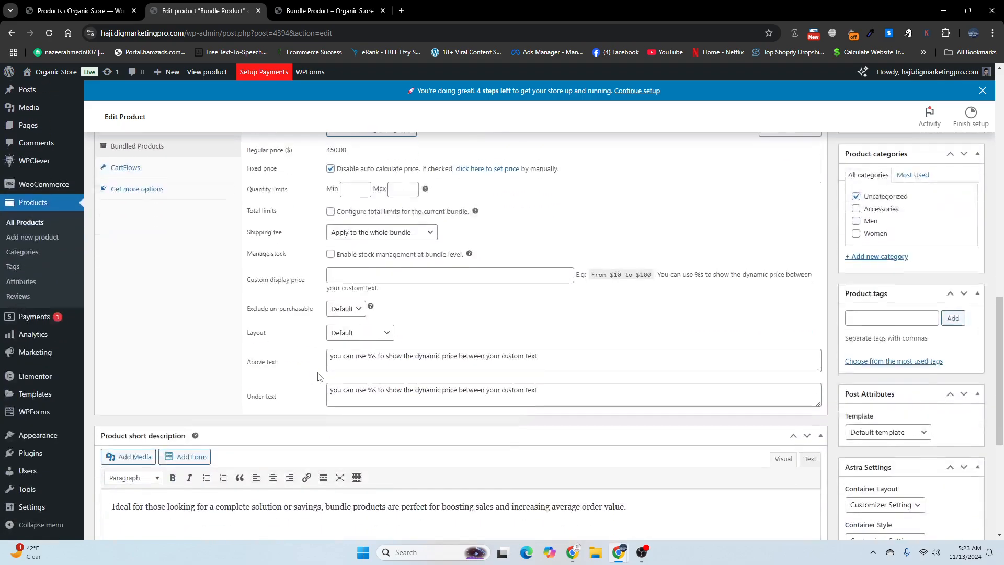
{"action": "scroll", "coordinate": [324, 371], "scroll_direction": "up", "scroll_amount": 4}
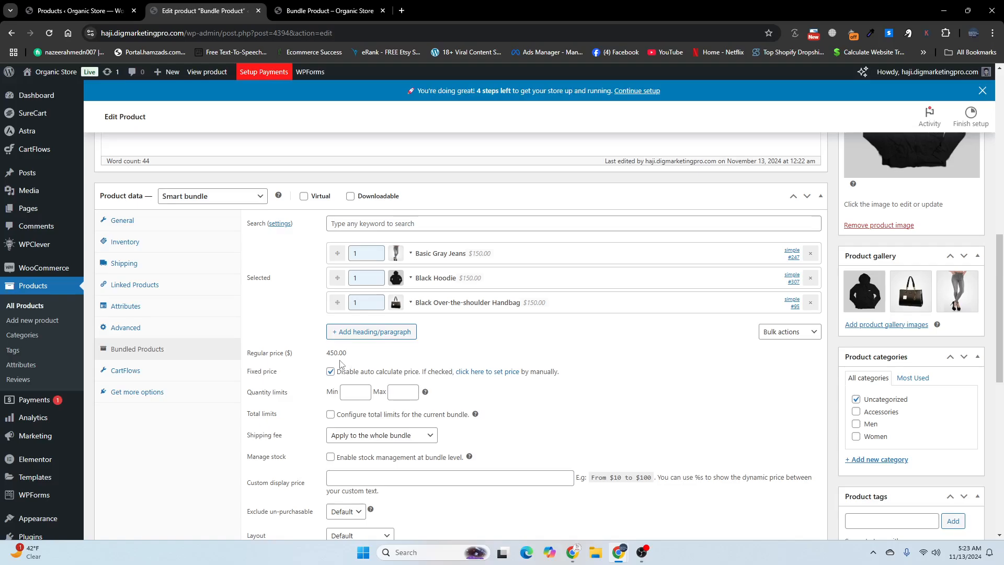
Step: Open the WPClever Product Bundles settings and review the price format choices for bundles on the shop page
{"action": "mouse_move", "coordinate": [30, 252]}
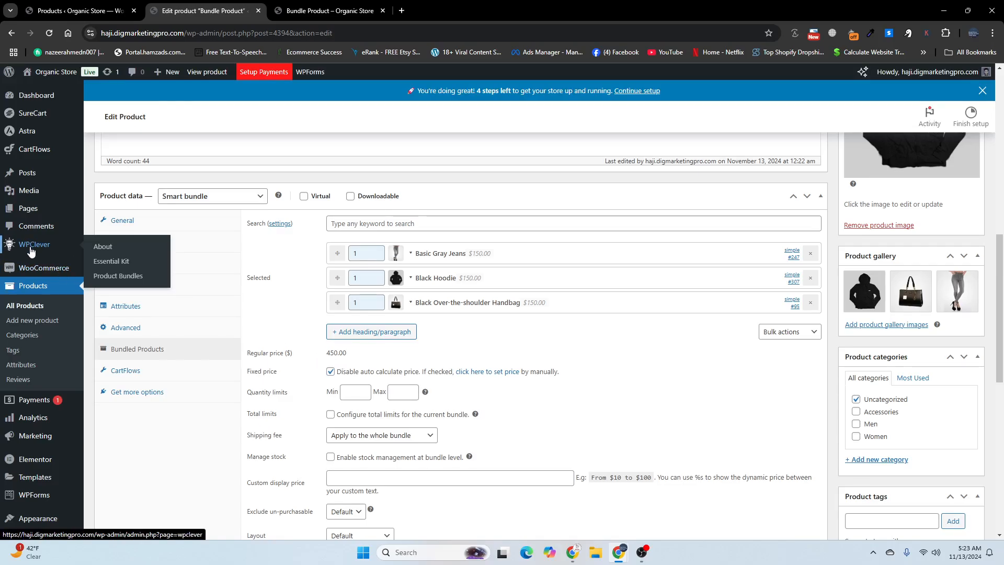
{"action": "left_click", "coordinate": [109, 283]}
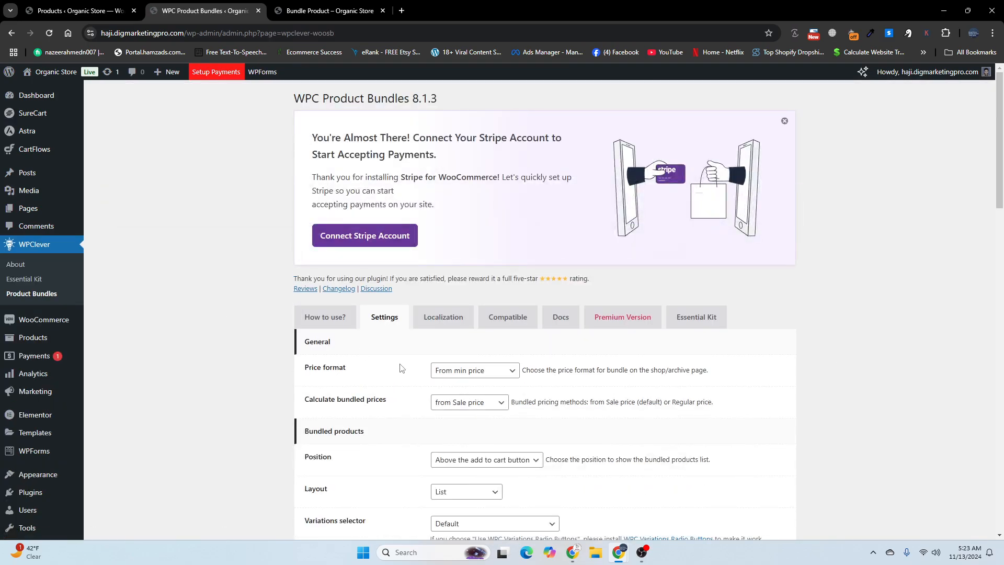
{"action": "scroll", "coordinate": [318, 370], "scroll_direction": "down", "scroll_amount": 2}
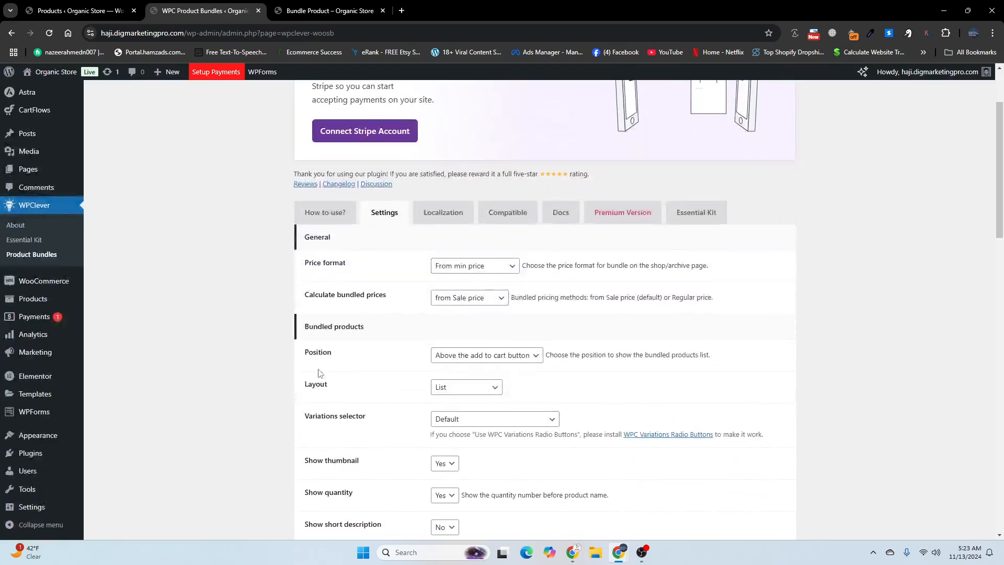
{"action": "left_click", "coordinate": [465, 268]}
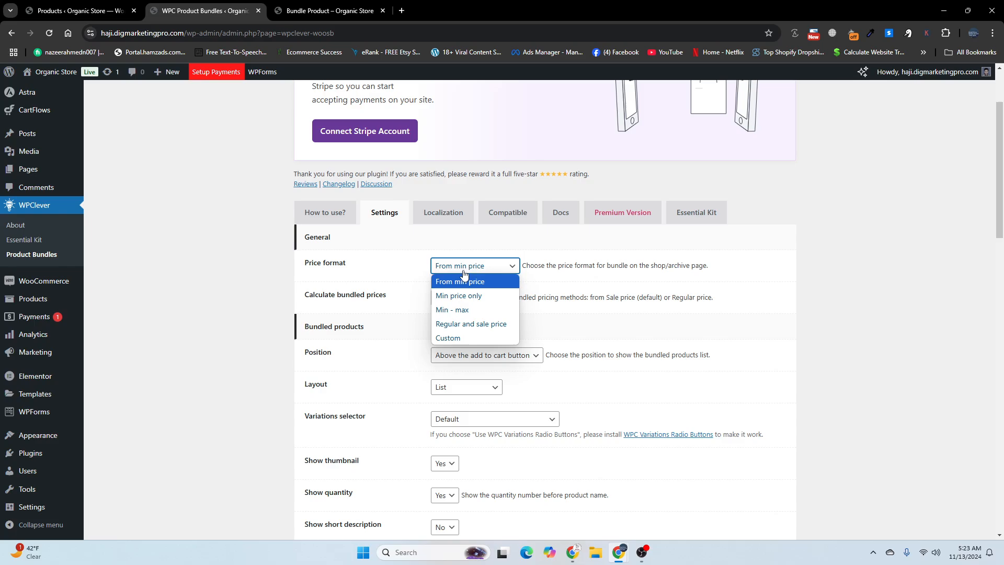
{"action": "left_click", "coordinate": [370, 364]}
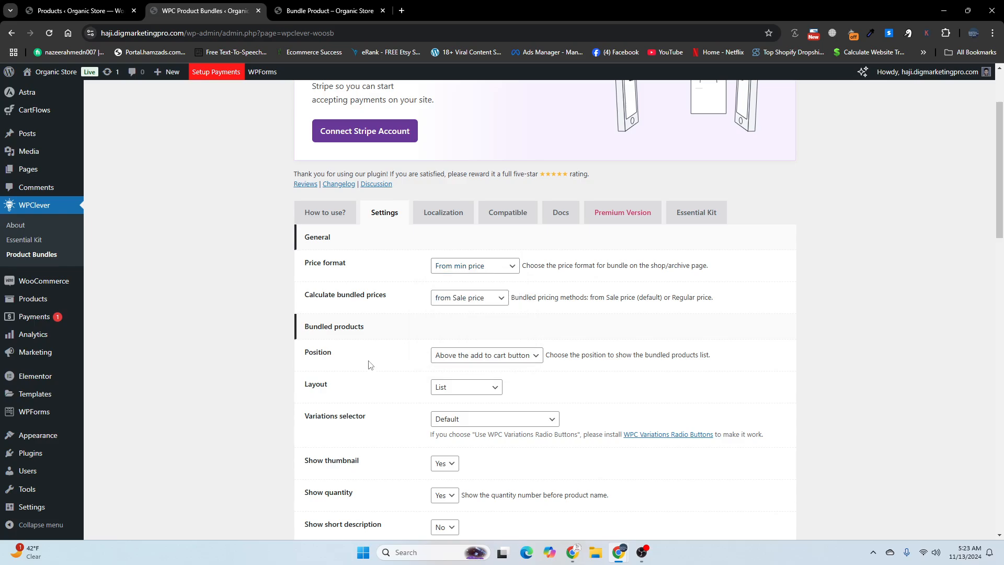
Step: Examine the bundled products display settings, including the change image choices, and the bundles and cart and checkout settings
{"action": "scroll", "coordinate": [370, 365], "scroll_direction": "down", "scroll_amount": 4}
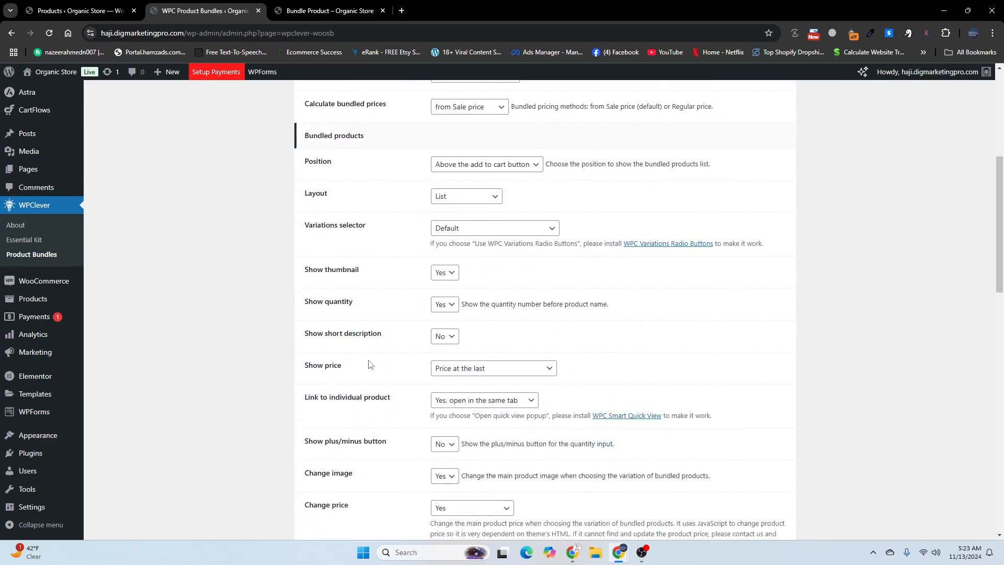
{"action": "scroll", "coordinate": [369, 365], "scroll_direction": "up", "scroll_amount": 5}
{"action": "scroll", "coordinate": [372, 356], "scroll_direction": "down", "scroll_amount": 5}
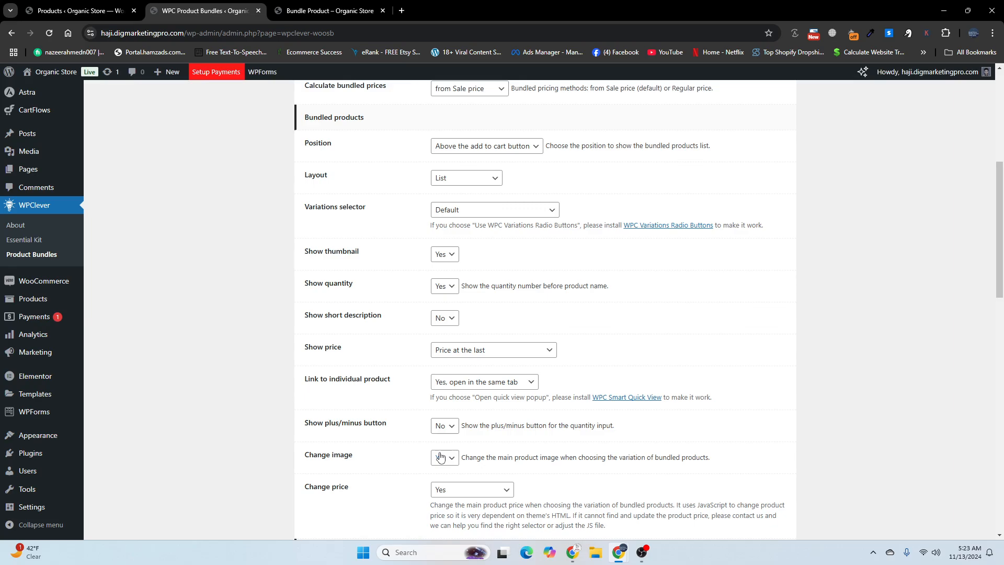
{"action": "scroll", "coordinate": [440, 457], "scroll_direction": "down", "scroll_amount": 1}
{"action": "left_click", "coordinate": [442, 406]}
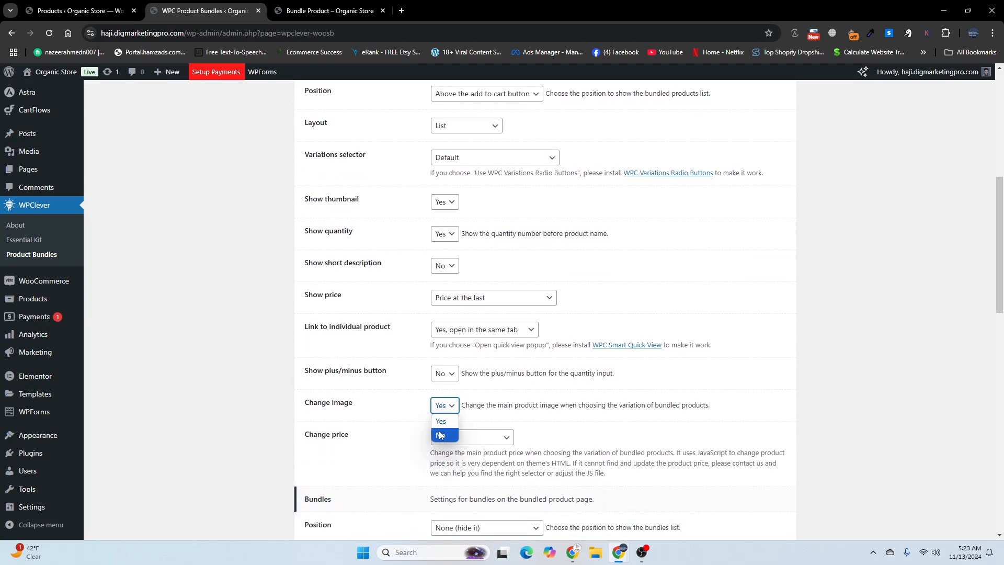
{"action": "scroll", "coordinate": [410, 400], "scroll_direction": "down", "scroll_amount": 6}
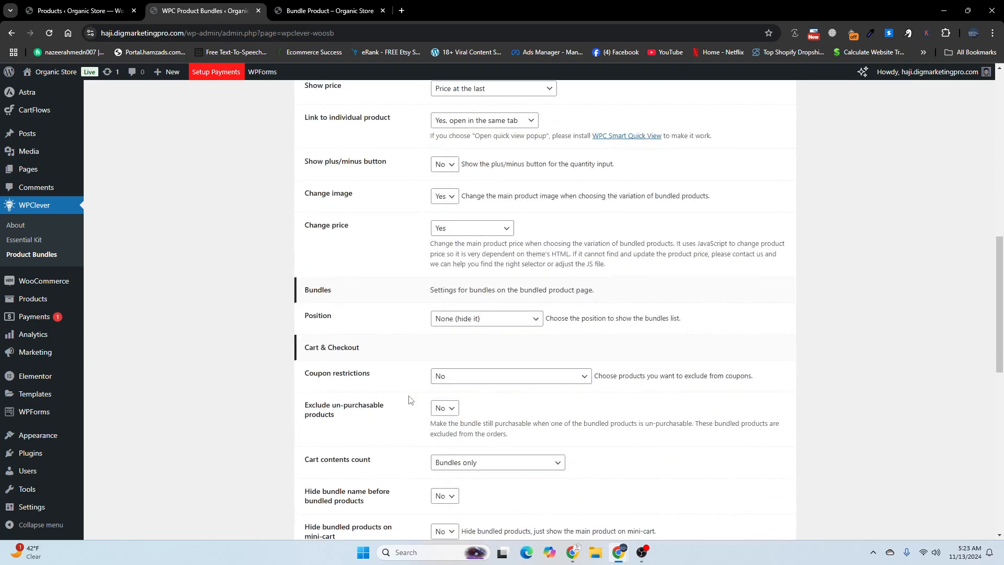
Step: Review the choices for how bundled prices are calculated in the general settings
{"action": "scroll", "coordinate": [411, 400], "scroll_direction": "up", "scroll_amount": 11}
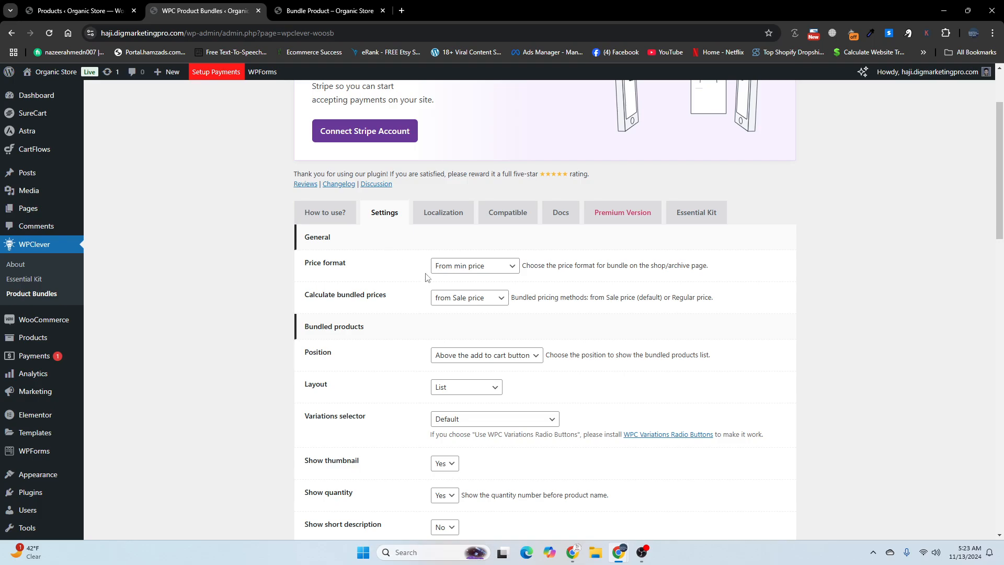
{"action": "left_click", "coordinate": [444, 300]}
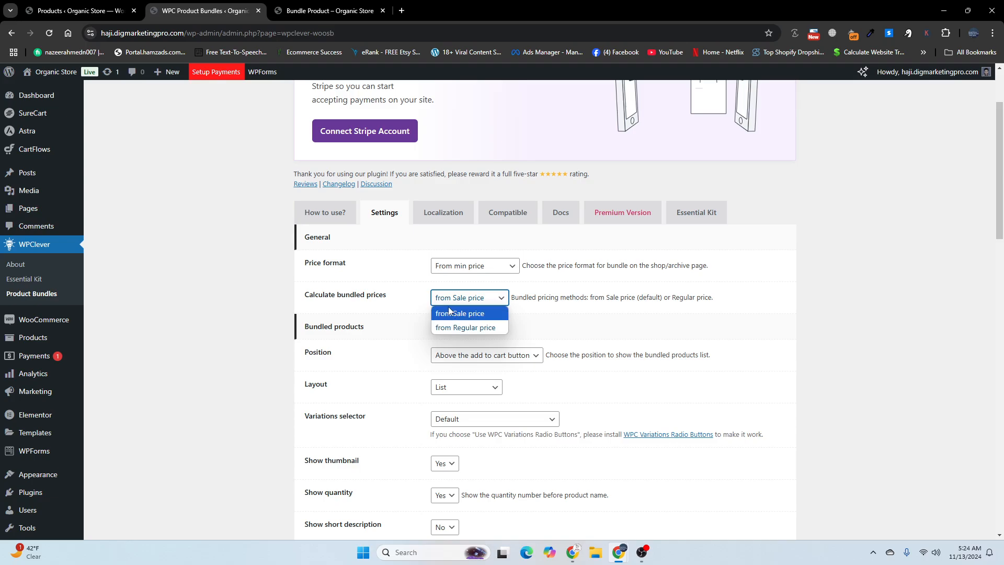
{"action": "left_click", "coordinate": [396, 297]}
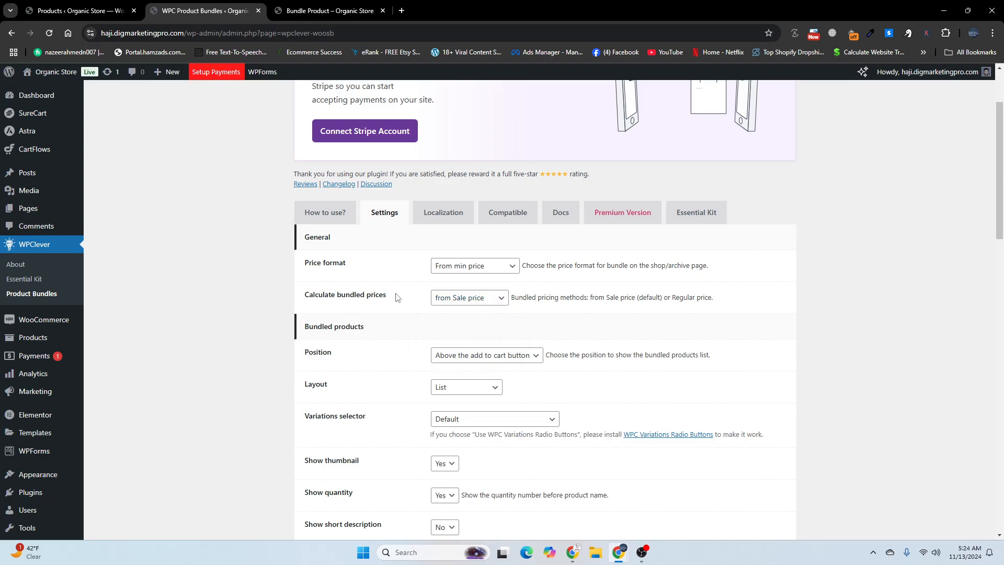